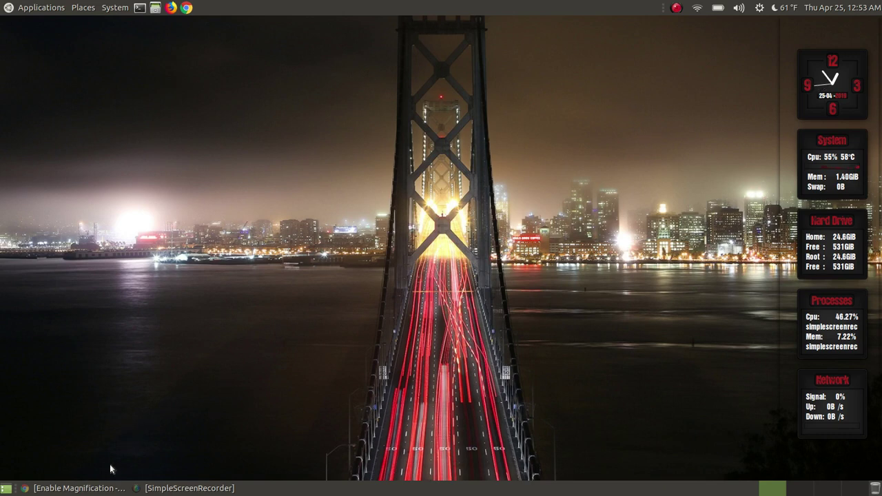
# Switch to Chrome and read the Enable Magnification guide down to its Compiz installation commands
pyautogui.click(61, 486)
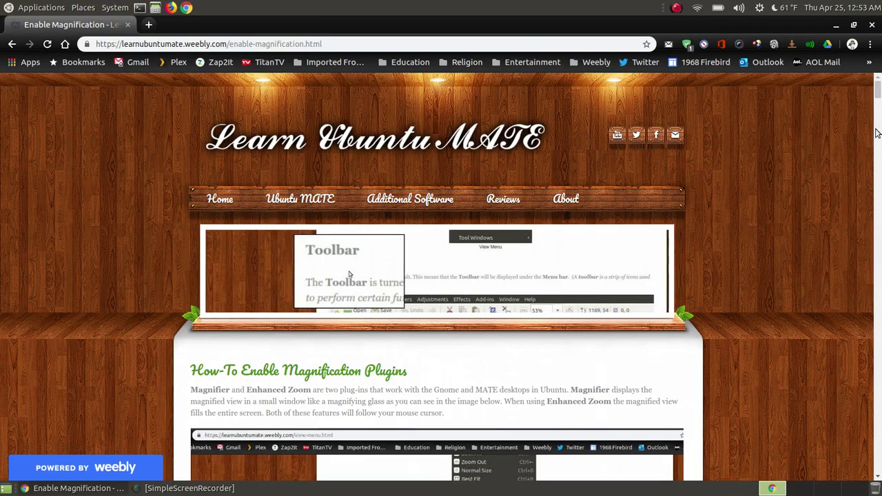
pyautogui.scroll(-3, 878, 99)
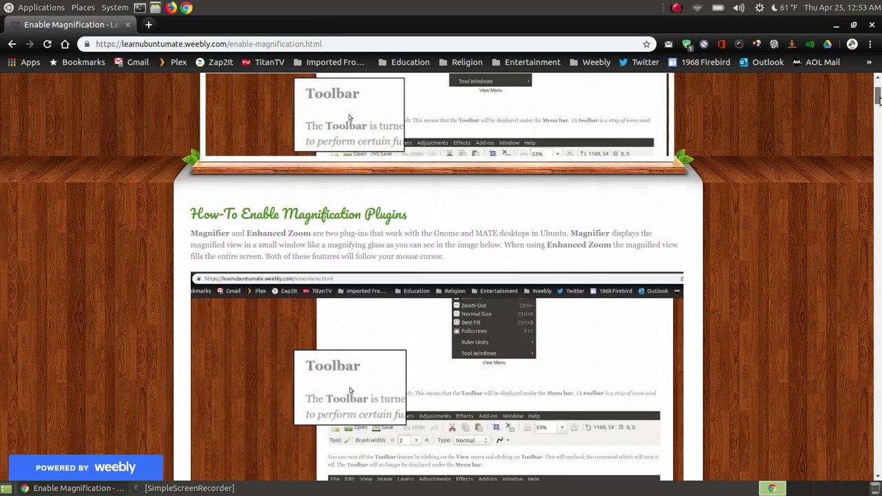
pyautogui.scroll(-4, 878, 99)
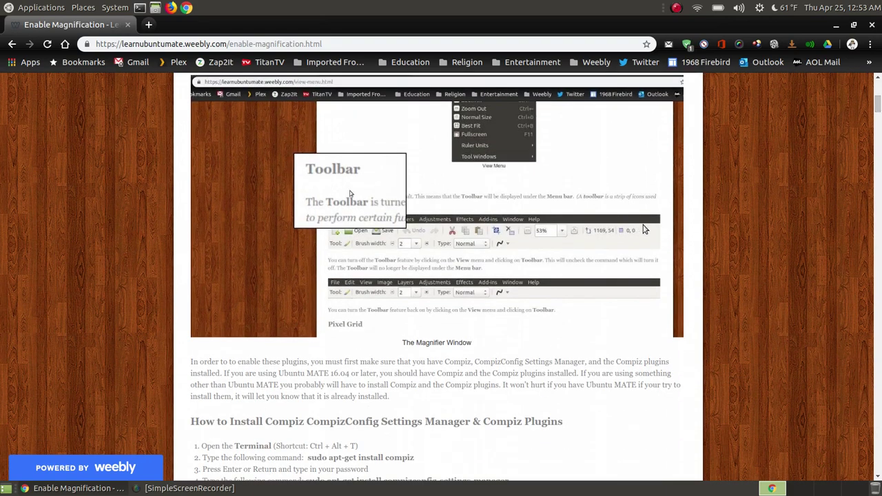
pyautogui.scroll(1, 644, 229)
pyautogui.scroll(3, 645, 229)
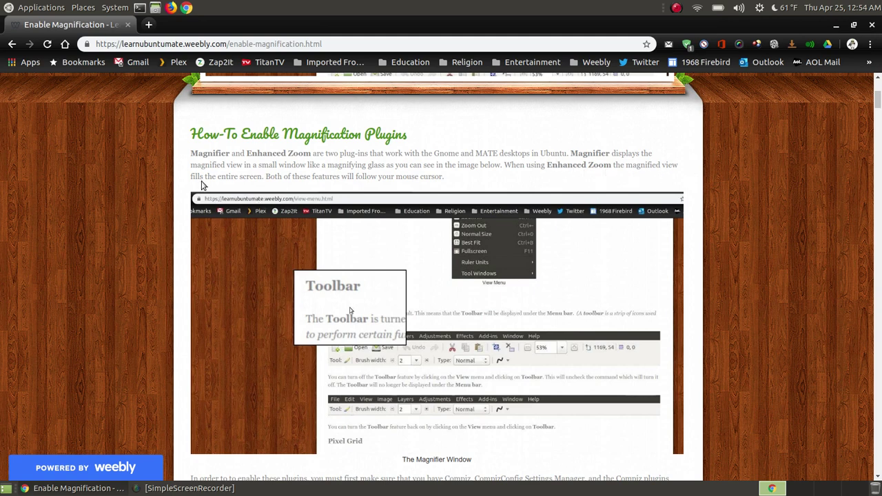
pyautogui.scroll(-5, 754, 213)
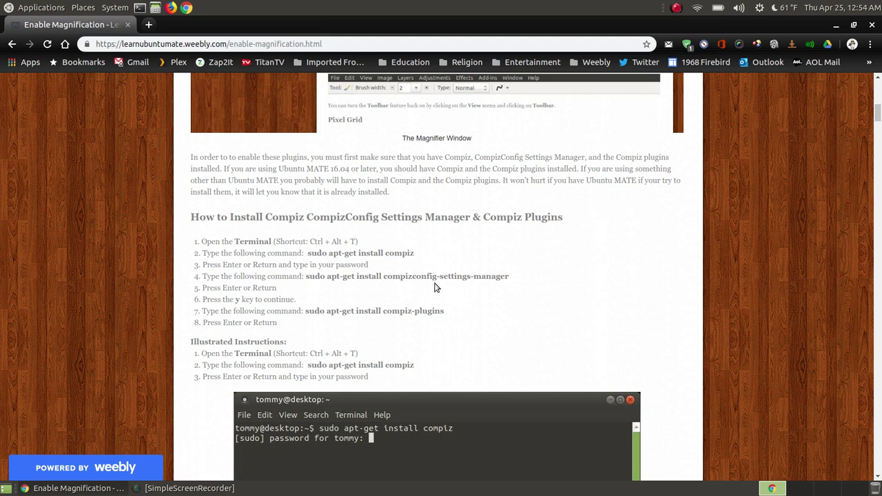
# Check the Control Center's tools for CompizConfig Settings Manager and close it again
pyautogui.click(115, 8)
pyautogui.click(152, 56)
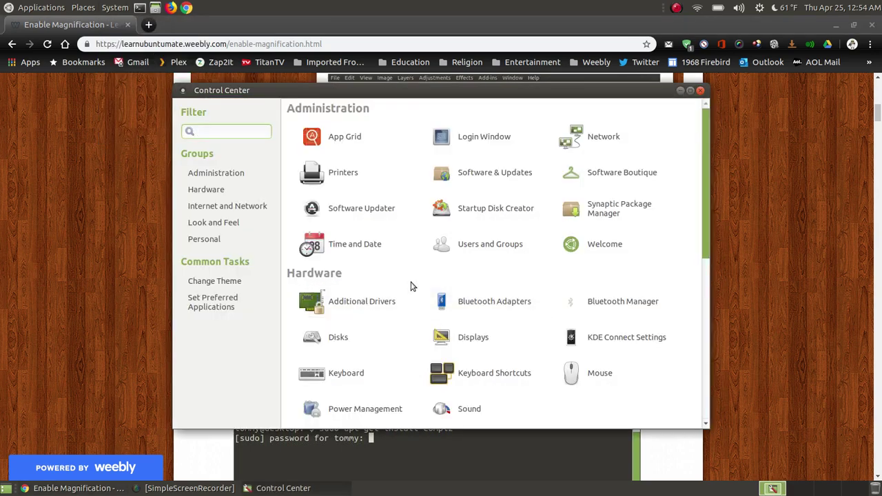
pyautogui.scroll(-5, 427, 257)
pyautogui.scroll(-5, 428, 257)
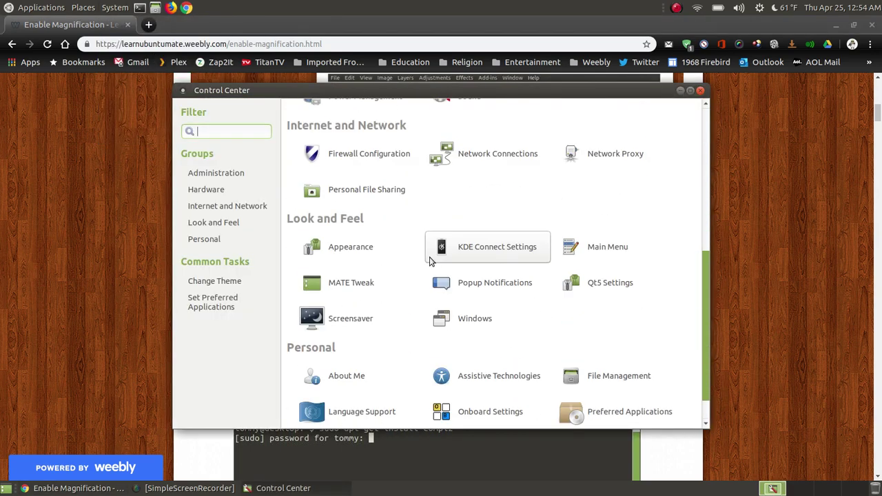
pyautogui.scroll(6, 427, 269)
pyautogui.scroll(3, 427, 273)
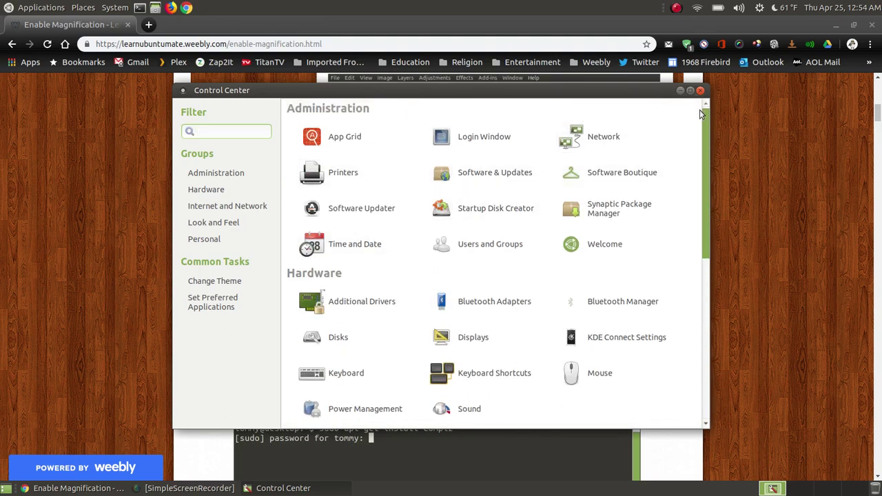
pyautogui.click(700, 90)
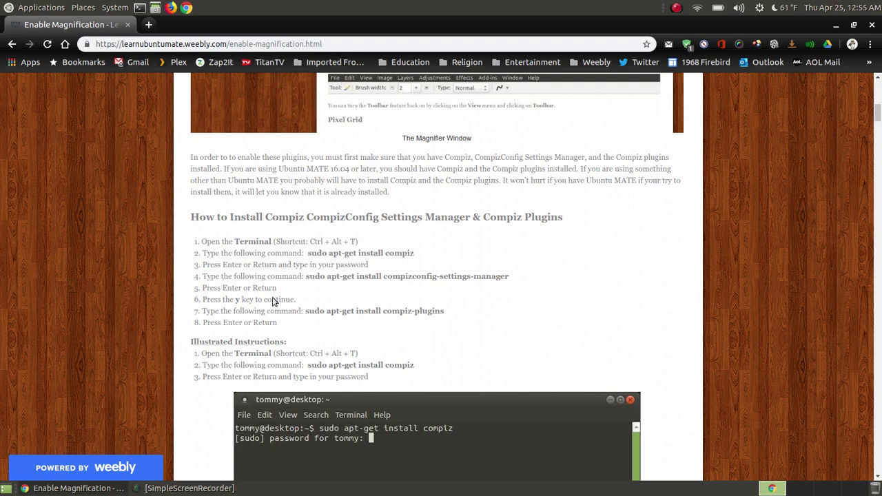
# Open a terminal window beside the guide and copy the command "sudo apt-get install compiz" from the web page
pyautogui.click(139, 8)
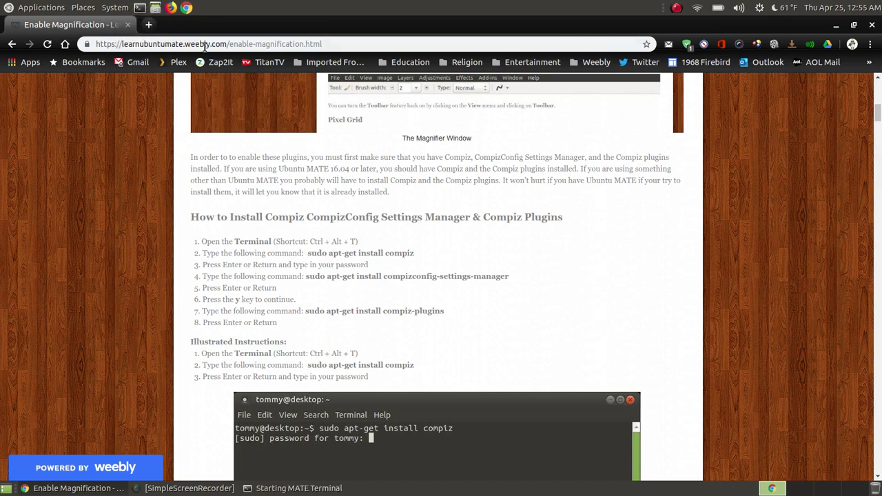
pyautogui.moveTo(210, 24); pyautogui.dragTo(661, 81)
pyautogui.click(355, 251)
pyautogui.moveTo(416, 256); pyautogui.dragTo(307, 252)
pyautogui.press('super+c')
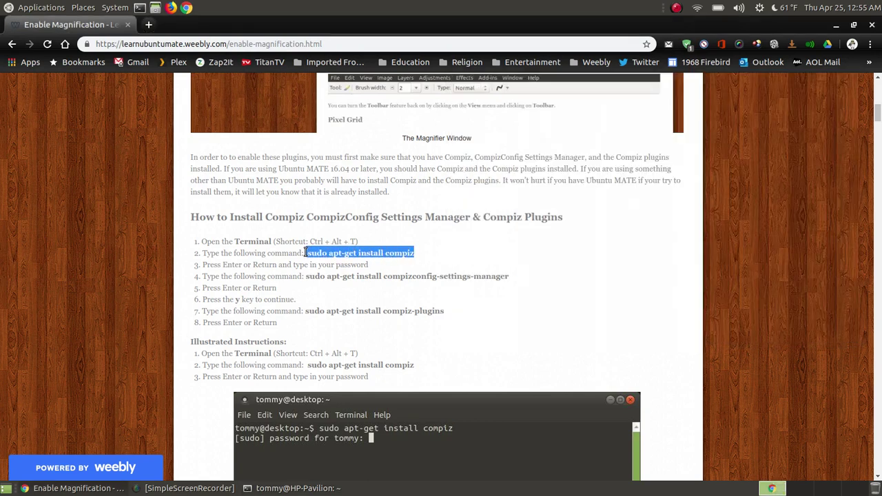
pyautogui.rightClick(334, 252)
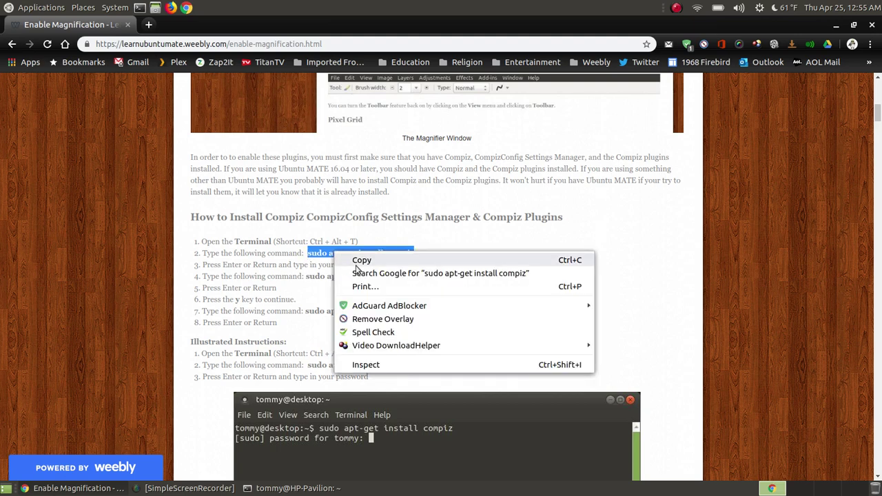
pyautogui.click(362, 260)
# Paste and run "sudo apt-get install compiz" in the terminal, authenticating with the account password
pyautogui.click(296, 487)
pyautogui.rightClick(640, 143)
pyautogui.click(666, 206)
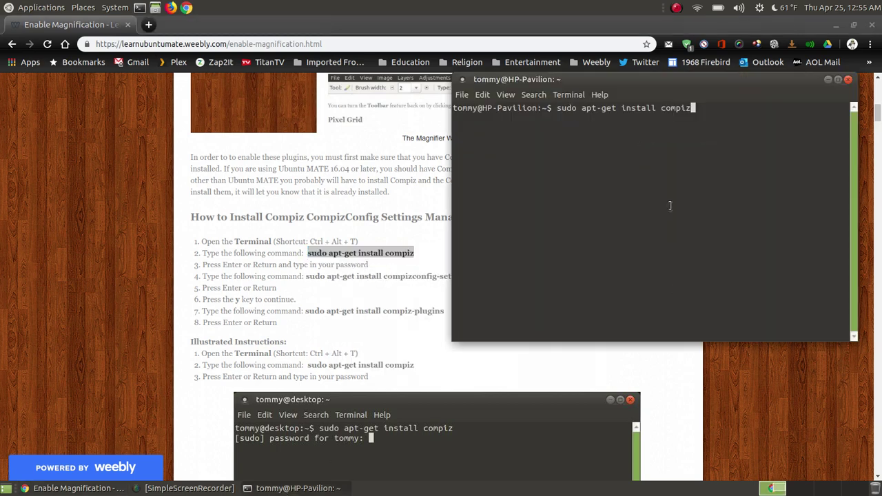
pyautogui.press('Return')
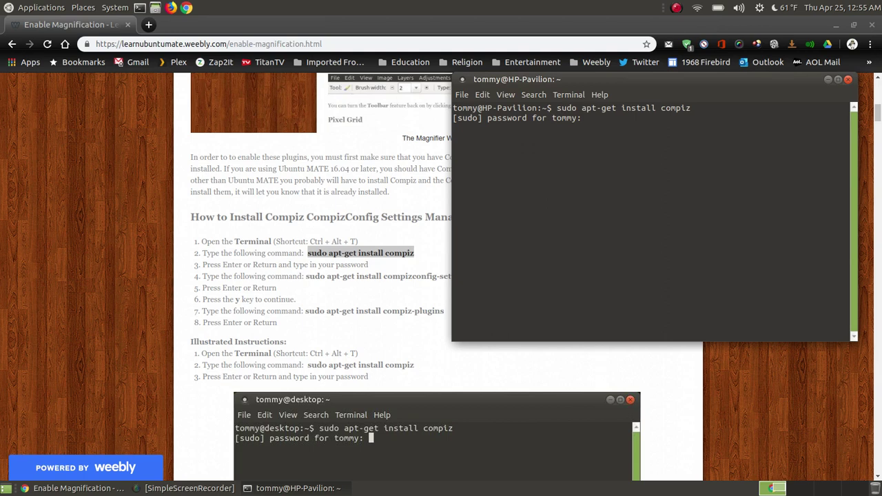
pyautogui.press('Return')
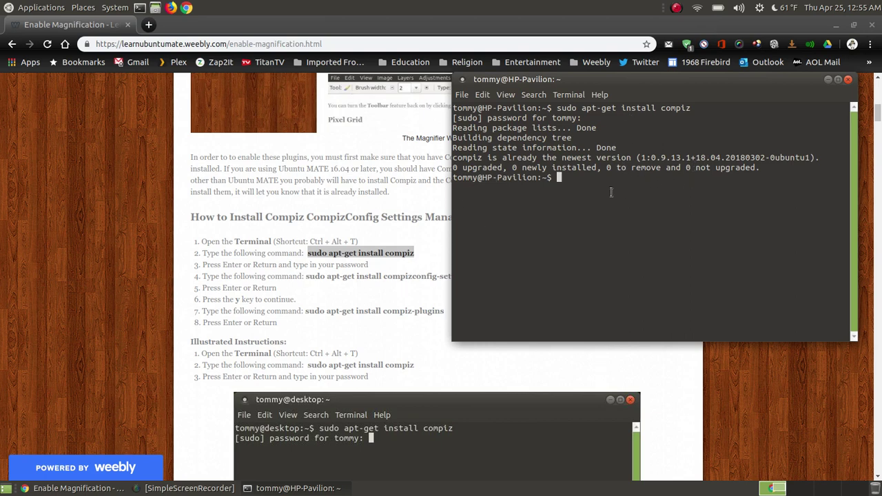
# Copy the command "sudo apt-get install compizconfig-settings-manager" from the guide's installation list
pyautogui.click(404, 287)
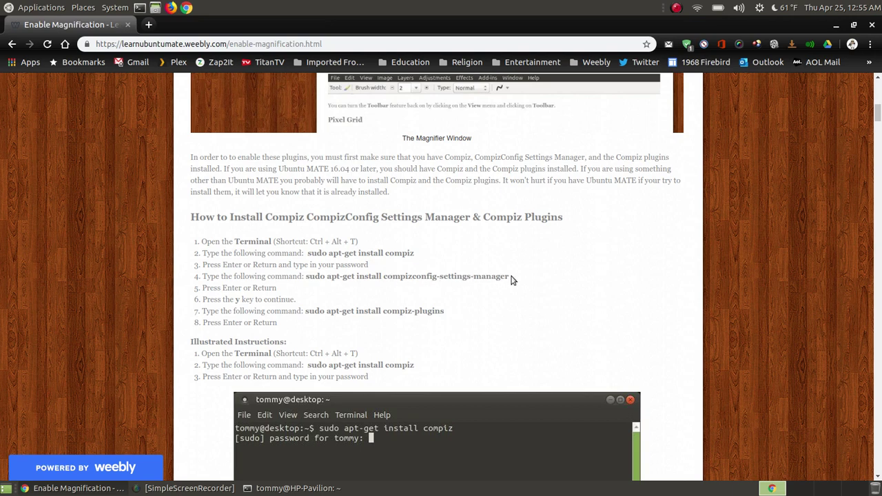
pyautogui.moveTo(511, 280); pyautogui.dragTo(304, 276)
pyautogui.rightClick(325, 275)
pyautogui.click(358, 284)
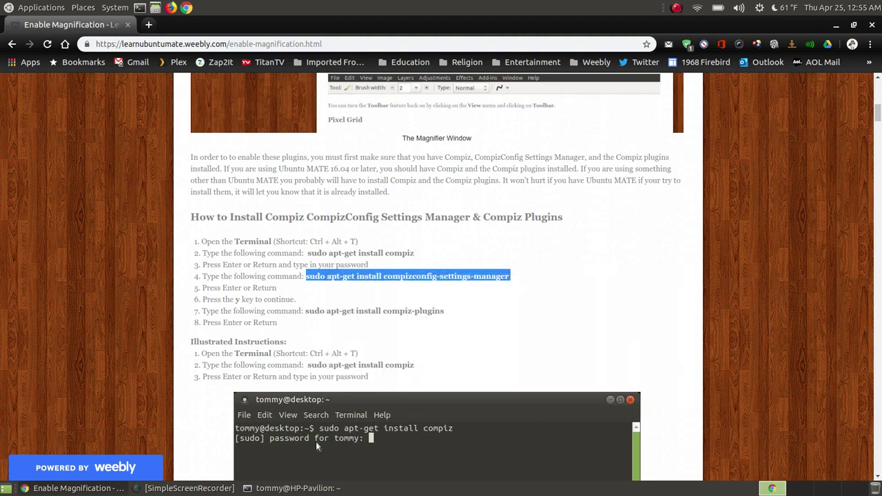
# Run "sudo apt-get install compizconfig-settings-manager" in the terminal and agree to the installation with y
pyautogui.click(296, 488)
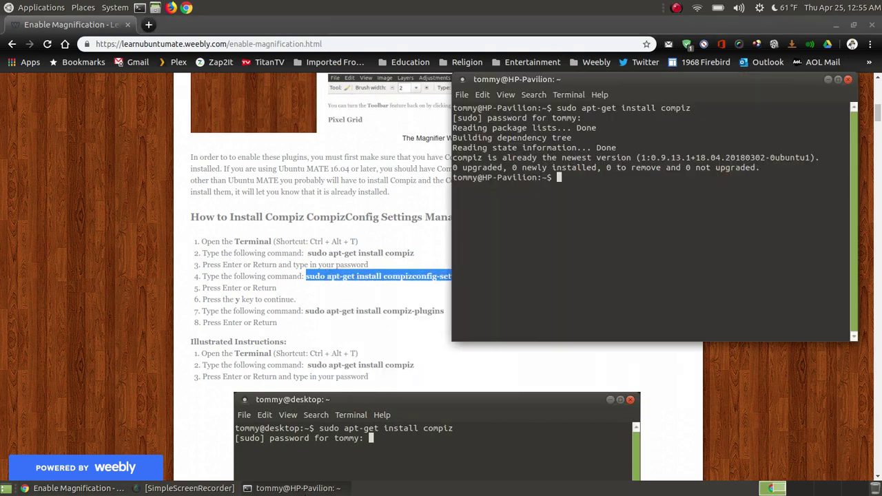
pyautogui.rightClick(602, 194)
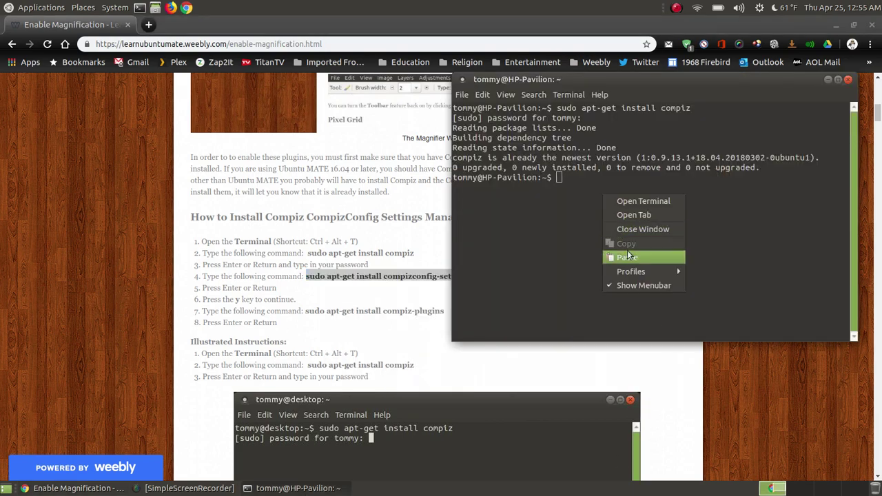
pyautogui.click(627, 254)
pyautogui.press('BackSpace')
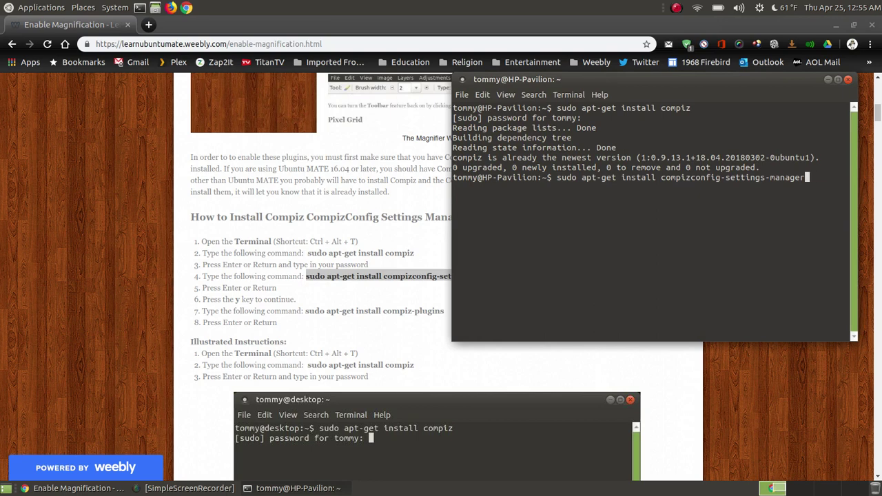
pyautogui.press('Return')
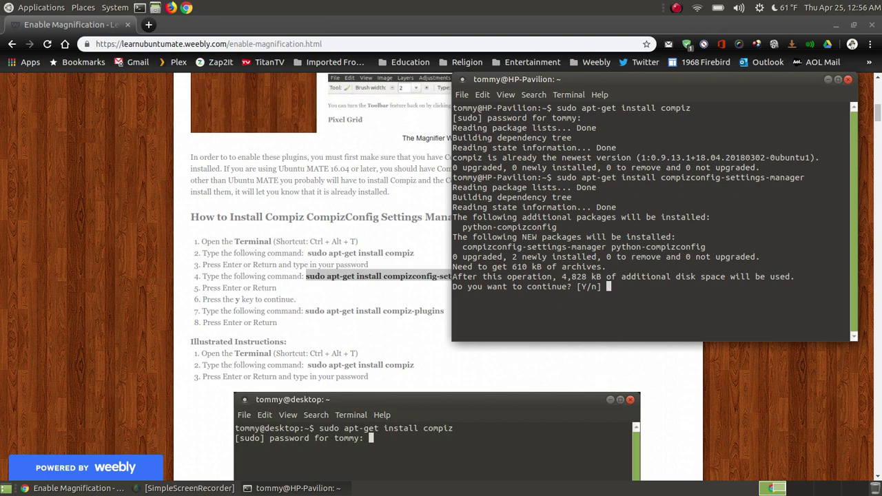
pyautogui.write('y')
pyautogui.press('Return')
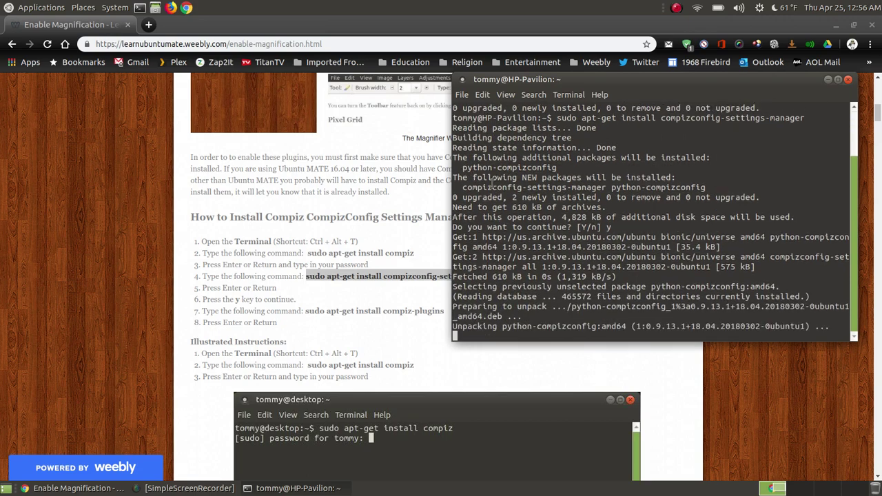
# Copy the command "sudo apt-get install compiz-plugins" from the guide's installation list
pyautogui.click(388, 247)
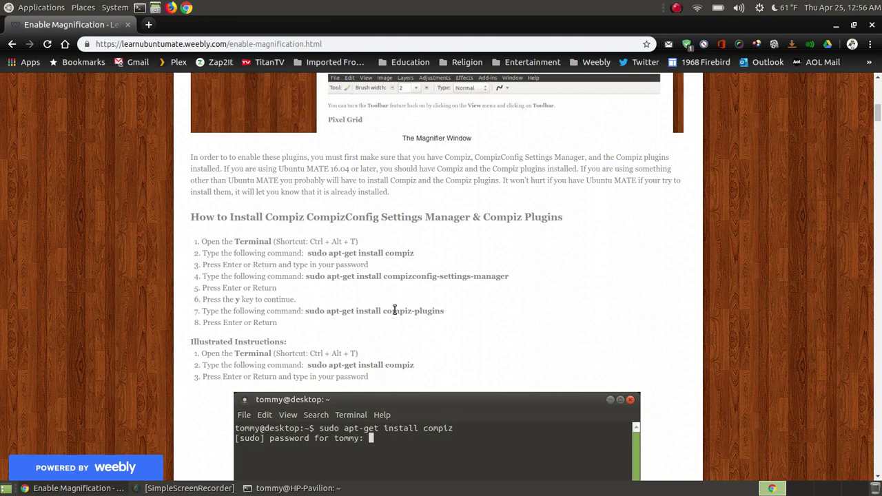
pyautogui.moveTo(445, 311); pyautogui.dragTo(306, 314)
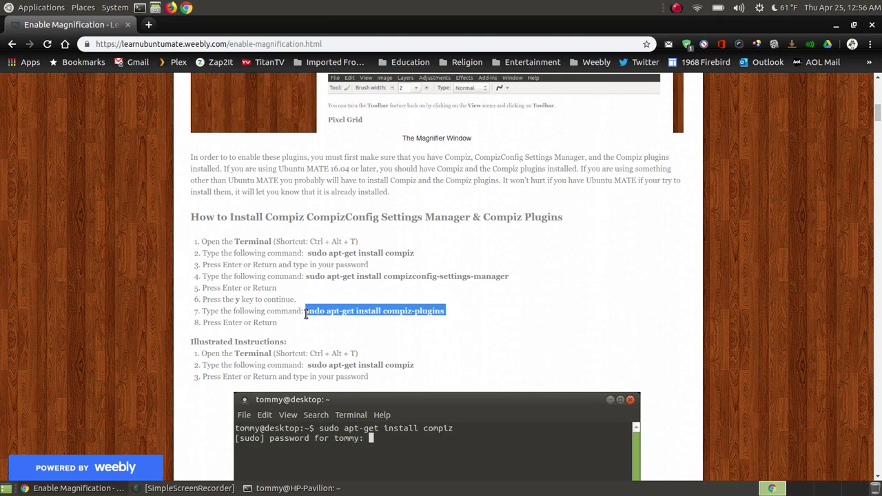
pyautogui.rightClick(392, 311)
pyautogui.click(420, 316)
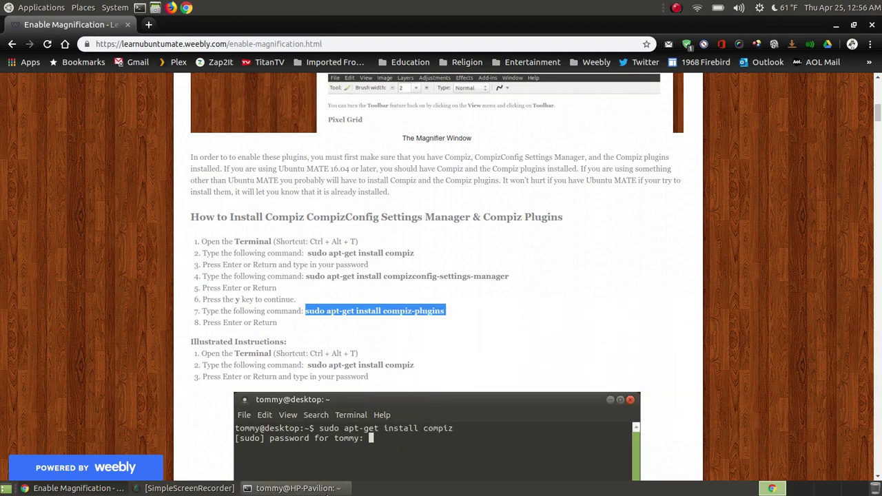
# Wait for the running installation to end, and paste and run "sudo apt-get install compiz-plugins" in the terminal
pyautogui.click(296, 487)
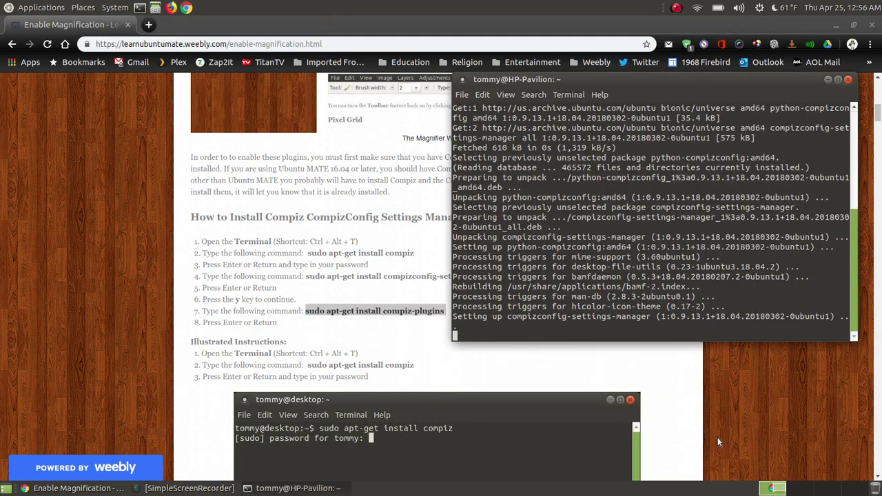
pyautogui.click(400, 269)
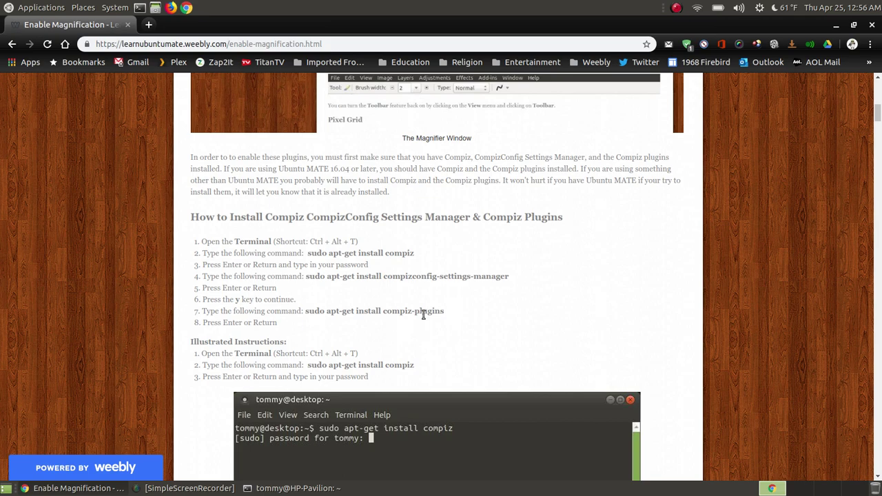
pyautogui.hotkey('alt', 'Tab')
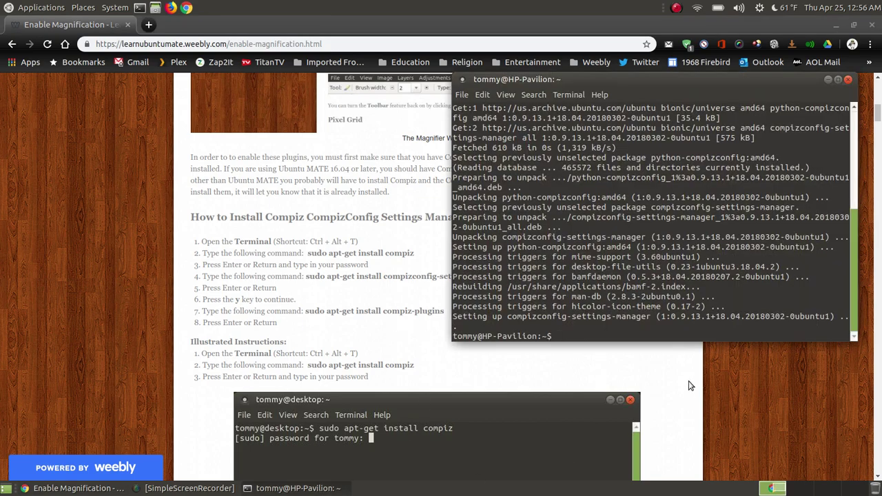
pyautogui.rightClick(589, 336)
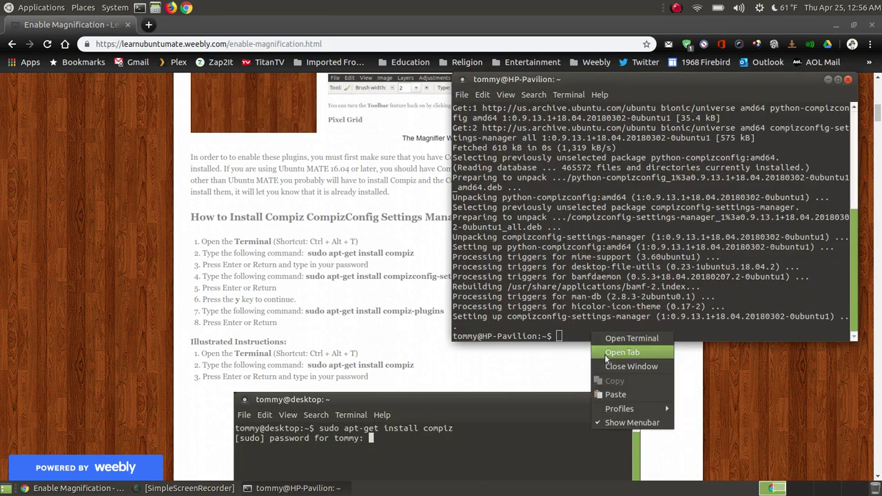
pyautogui.click(628, 392)
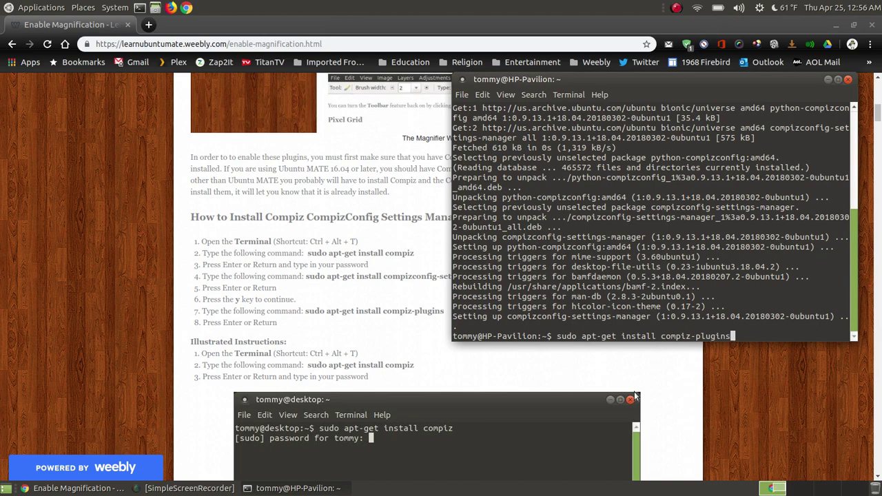
pyautogui.press('Return')
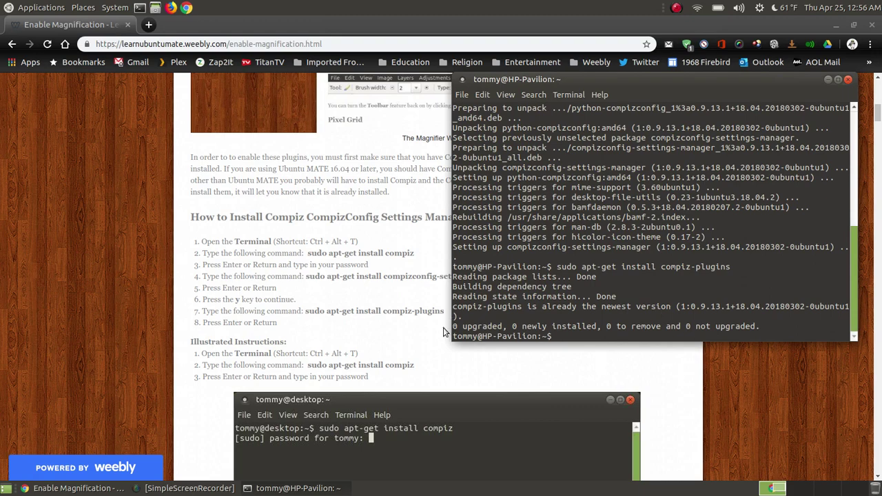
# Find the guide's section on turning on the Compiz Window Manager and open the MATE Tweak tool from the Look and Feel preferences
pyautogui.click(418, 327)
pyautogui.scroll(-2, 505, 315)
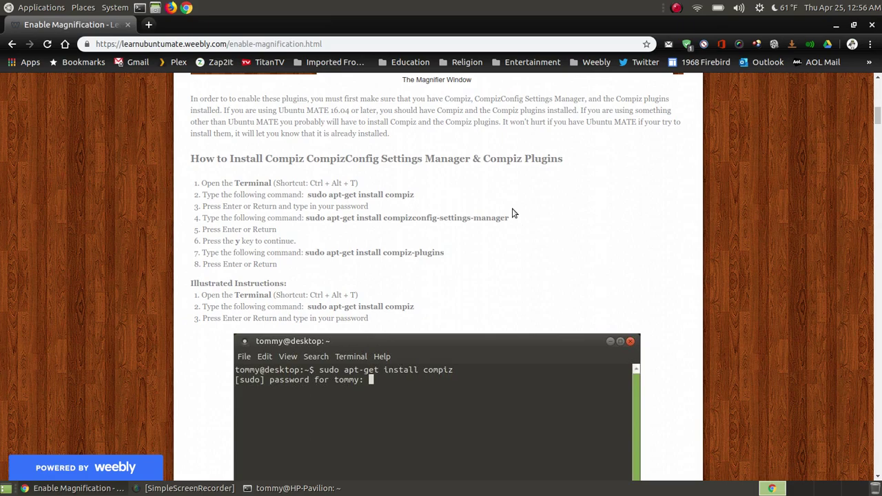
pyautogui.scroll(-2, 720, 268)
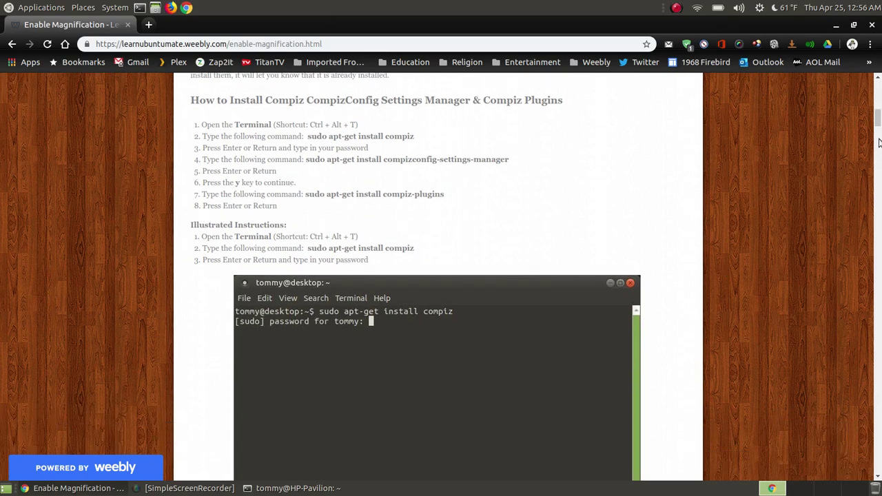
pyautogui.moveTo(878, 121); pyautogui.dragTo(878, 181)
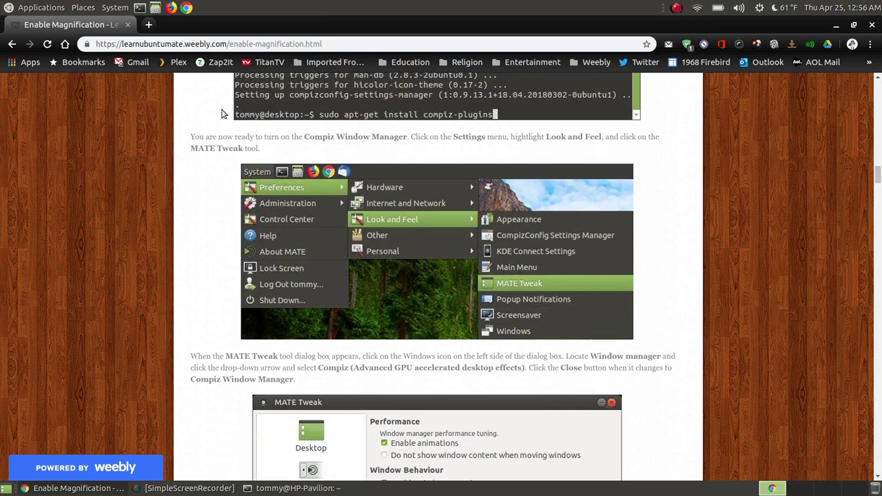
pyautogui.click(118, 8)
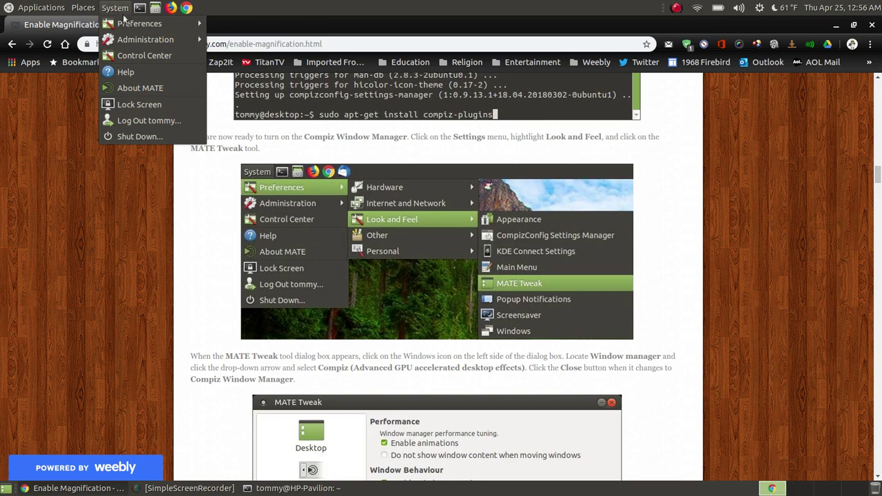
pyautogui.moveTo(138, 26)
pyautogui.moveTo(254, 53)
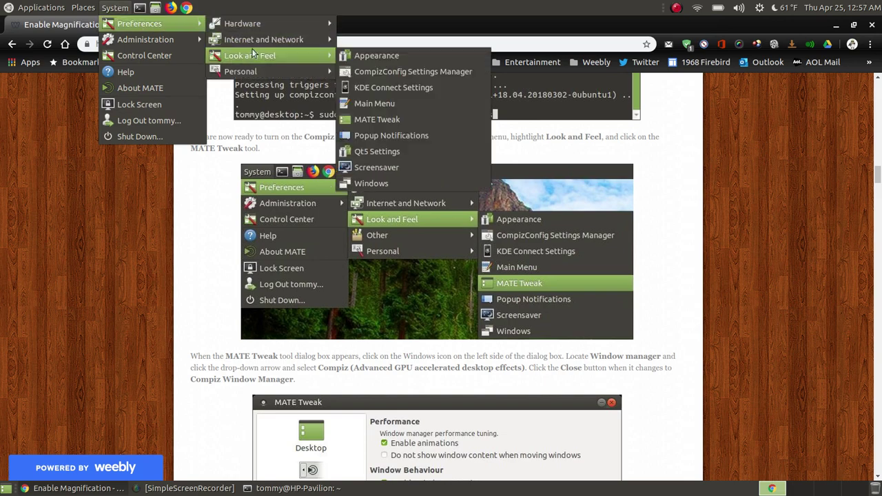
pyautogui.click(398, 121)
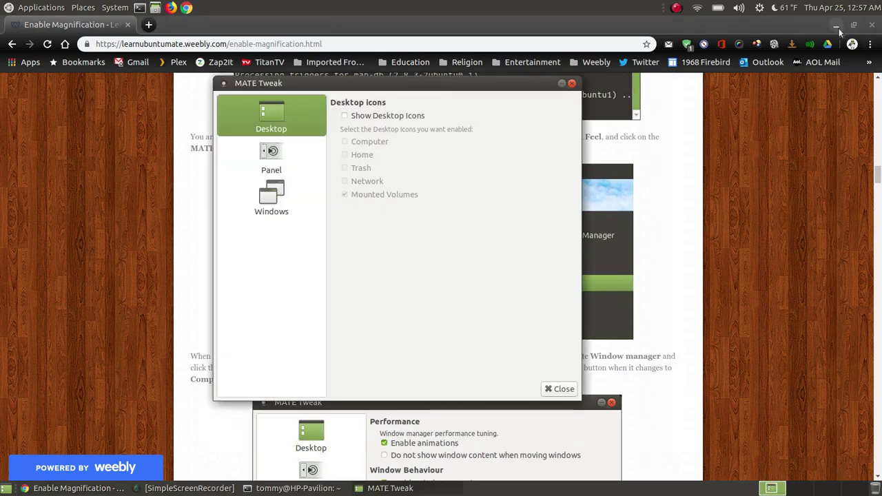
# Minimize the browser and terminal windows and move the MATE Tweak window slightly up on the desktop
pyautogui.click(837, 26)
pyautogui.click(808, 82)
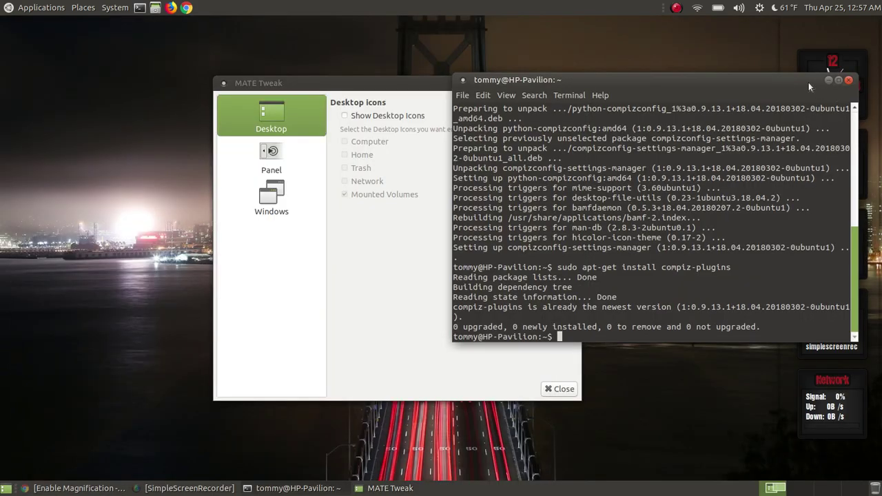
pyautogui.click(828, 80)
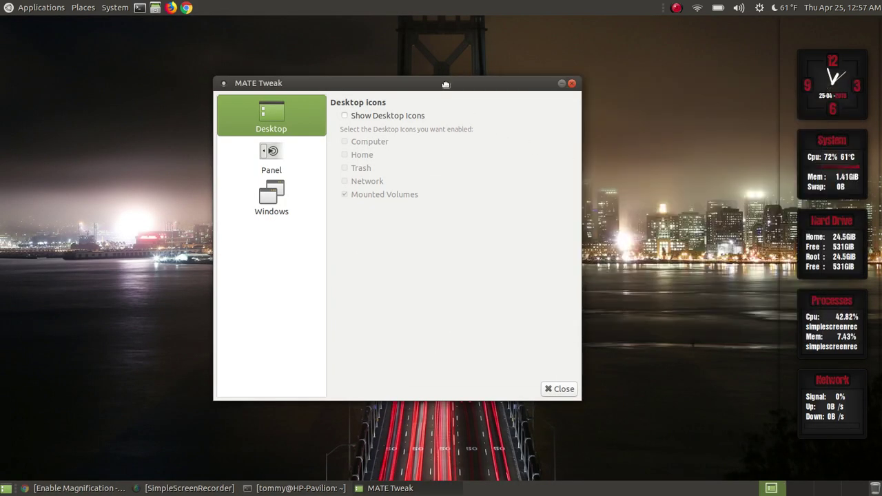
pyautogui.moveTo(384, 78); pyautogui.dragTo(380, 66)
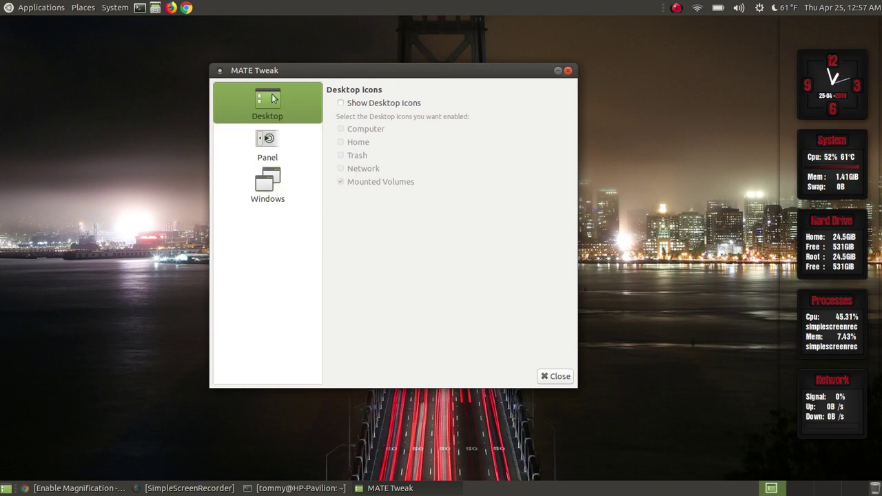
# Set the window manager to Compiz (Advanced GPU accelerated desktop effects) in the Windows settings and close MATE Tweak
pyautogui.click(277, 194)
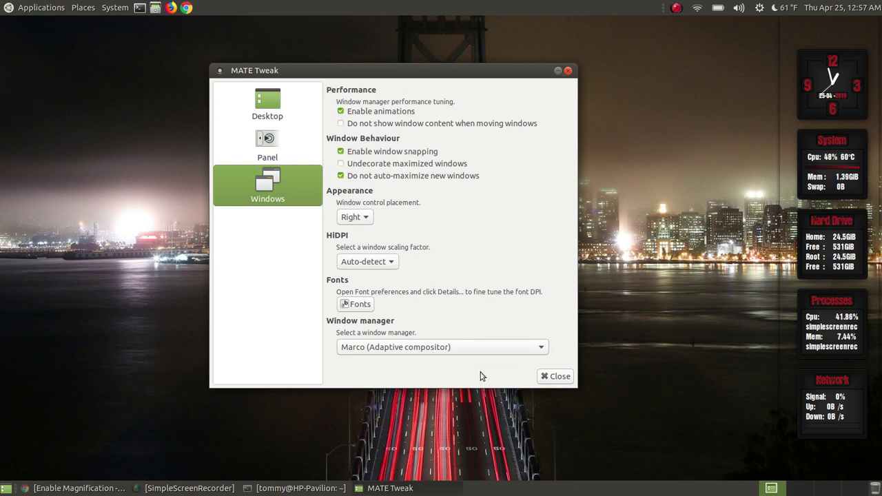
pyautogui.click(431, 348)
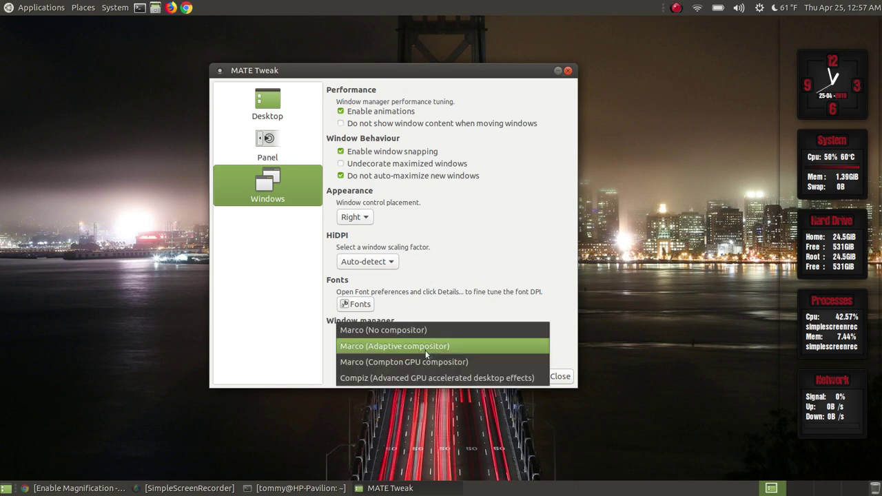
pyautogui.click(391, 378)
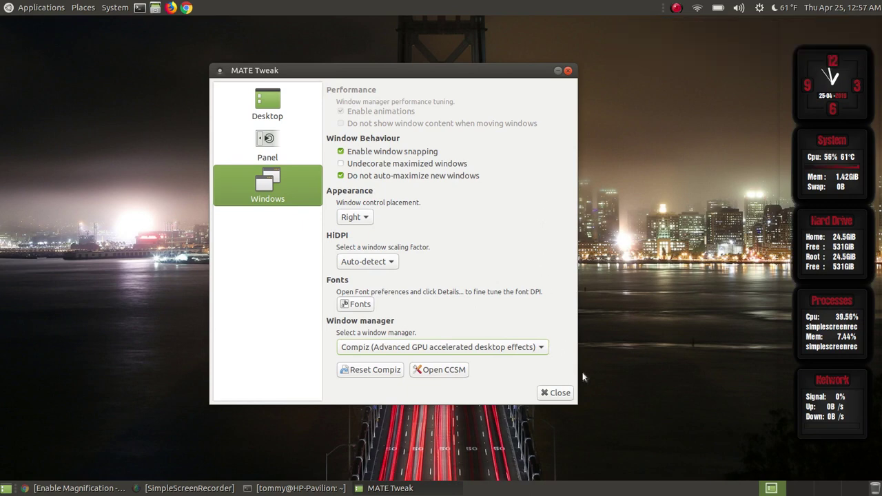
pyautogui.click(547, 348)
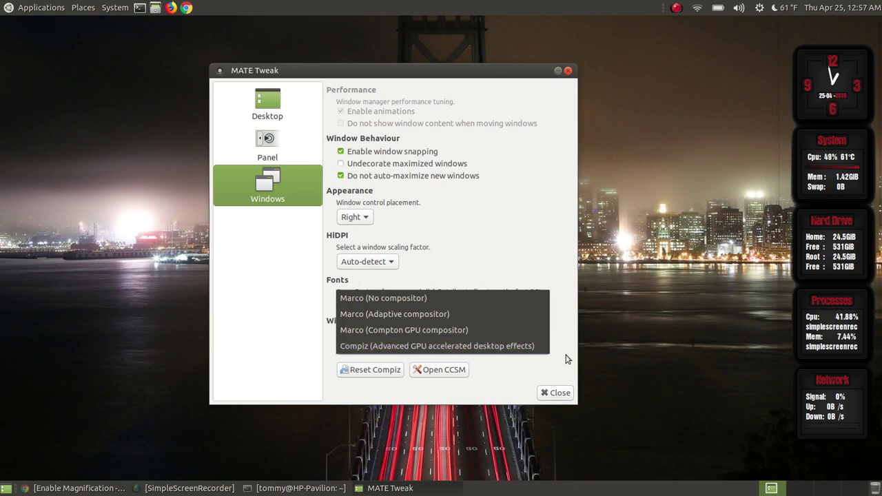
pyautogui.click(565, 358)
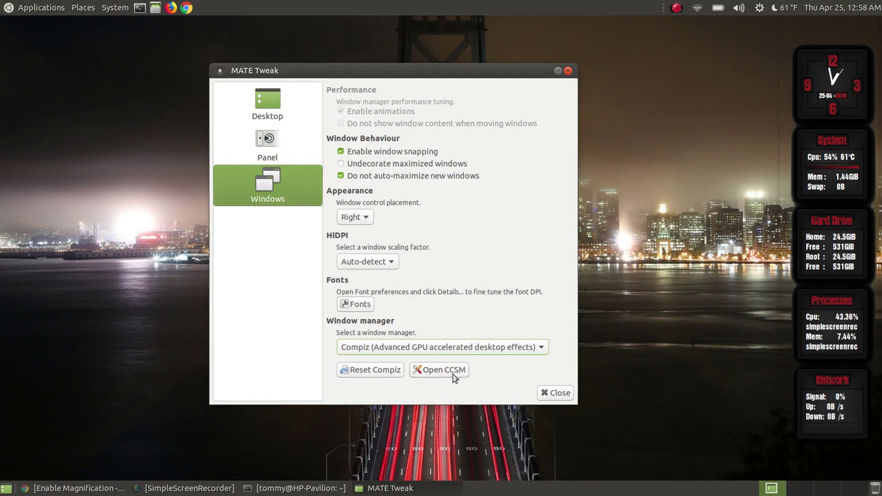
pyautogui.click(550, 399)
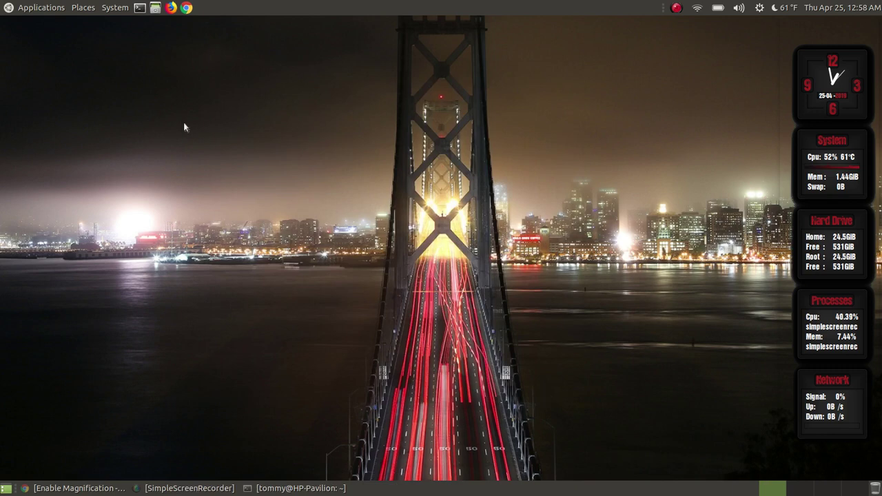
# Open the CompizConfig Settings Manager from the Look and Feel group of the Control Center
pyautogui.click(117, 10)
pyautogui.click(152, 60)
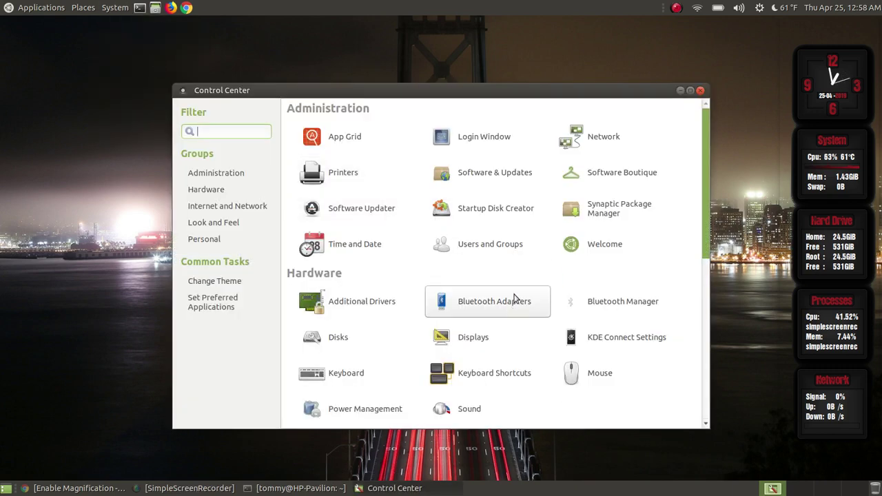
pyautogui.scroll(-1, 520, 300)
pyautogui.scroll(-7, 520, 295)
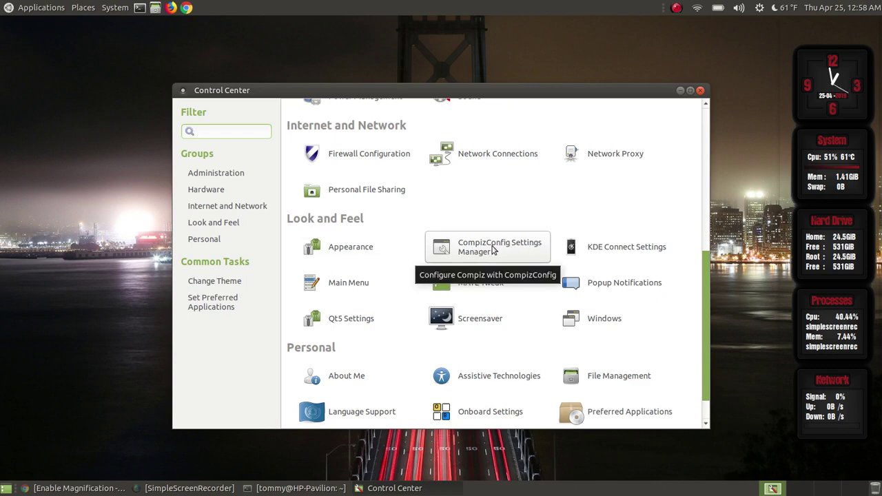
pyautogui.click(493, 250)
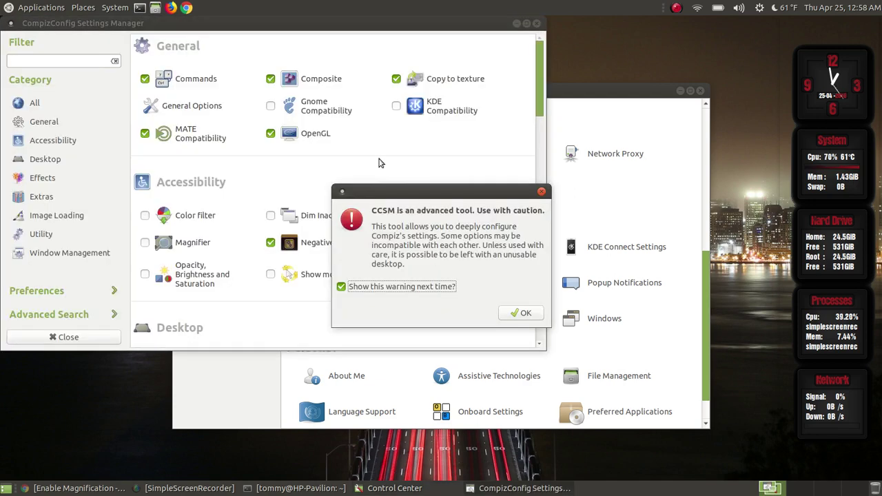
# Reposition the advanced-tool warning and the settings manager window, and accept the warning with its reminder option left on
pyautogui.moveTo(461, 193); pyautogui.dragTo(330, 148)
pyautogui.moveTo(324, 21); pyautogui.dragTo(332, 32)
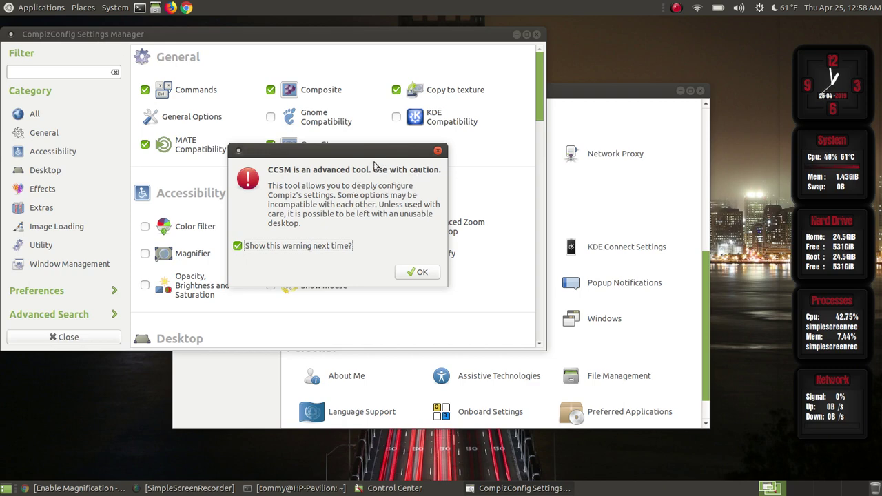
pyautogui.moveTo(341, 155); pyautogui.dragTo(376, 99)
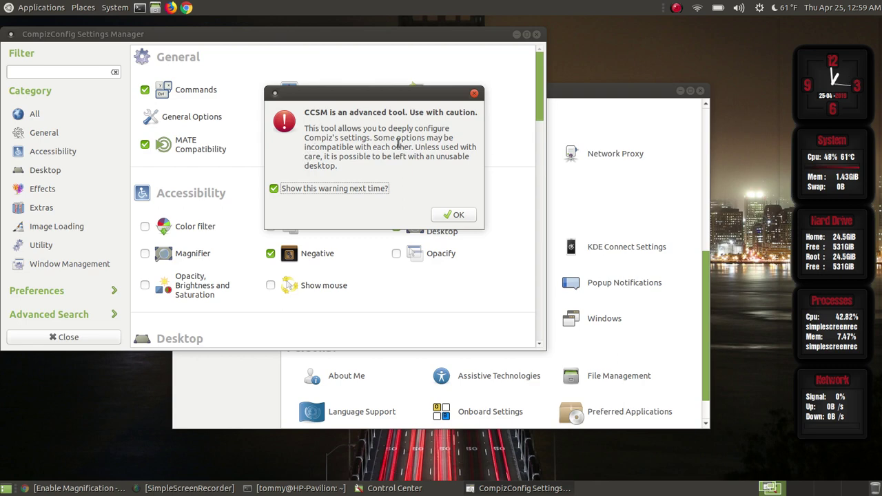
pyautogui.click(435, 216)
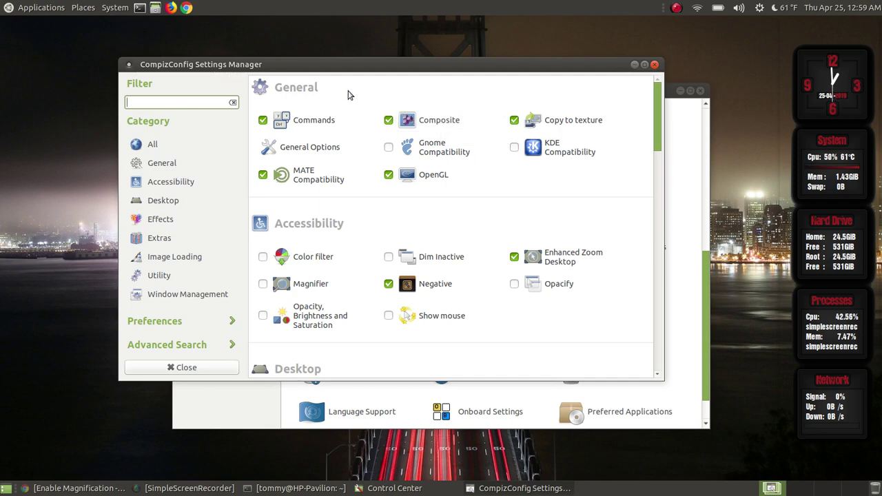
# Turn off Unredirect Fullscreen Windows in the Composite plugin, check the setting again and return to the plugin list
pyautogui.click(435, 120)
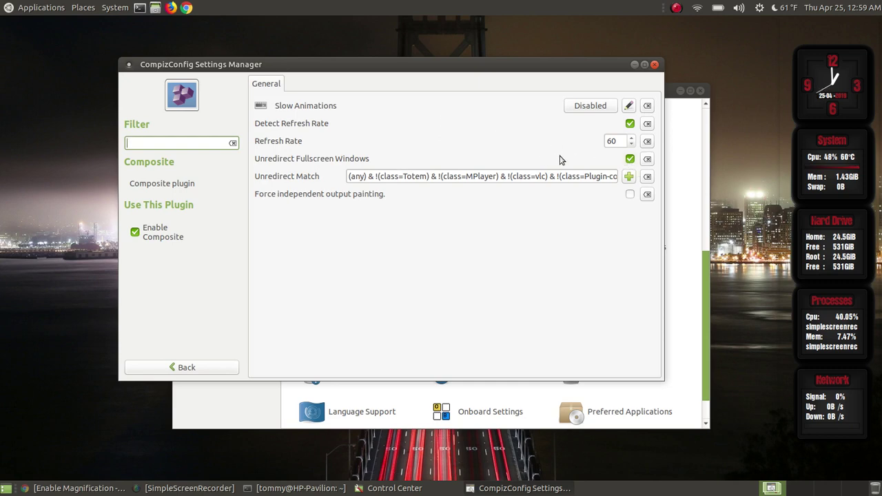
pyautogui.click(629, 160)
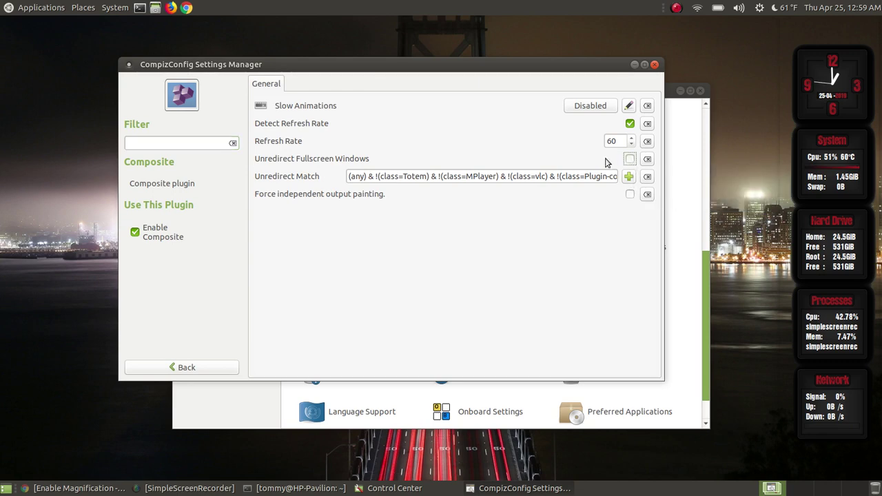
pyautogui.click(183, 368)
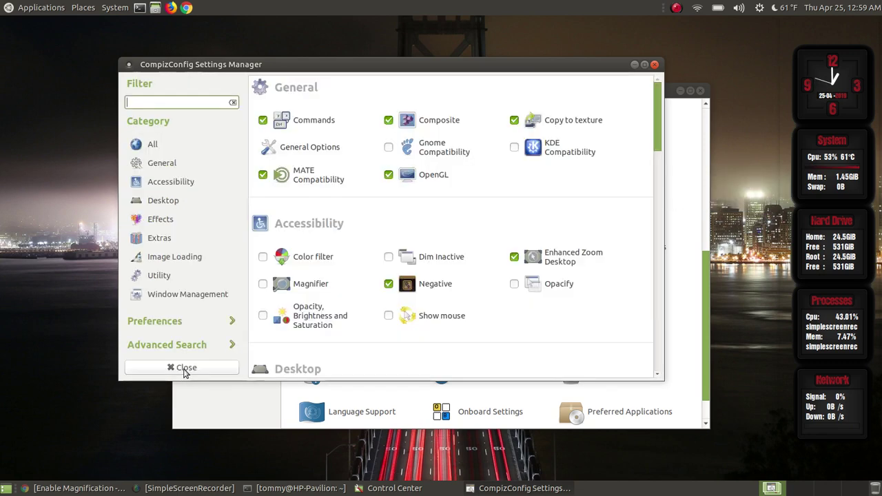
pyautogui.click(454, 121)
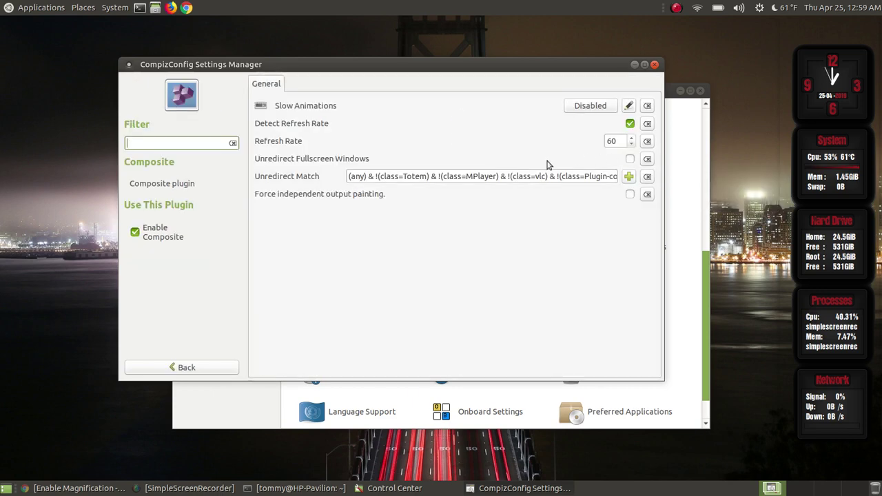
pyautogui.click(181, 366)
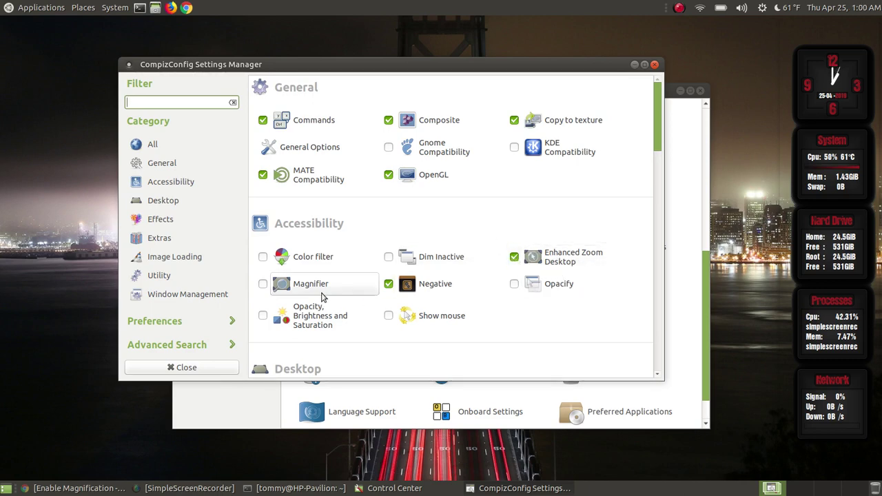
# Enable the Magnifier plugin, disabling the conflicting Toggle Screen Negative action, and open the Magnifier's settings
pyautogui.click(264, 284)
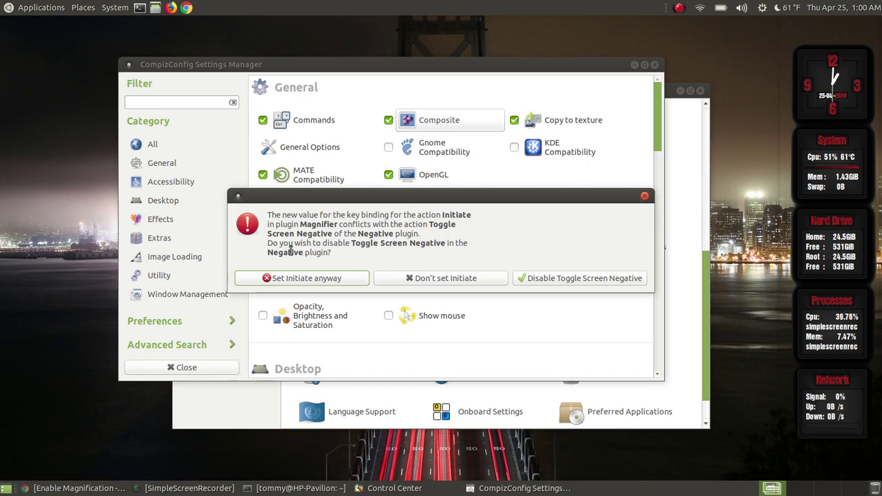
pyautogui.click(542, 278)
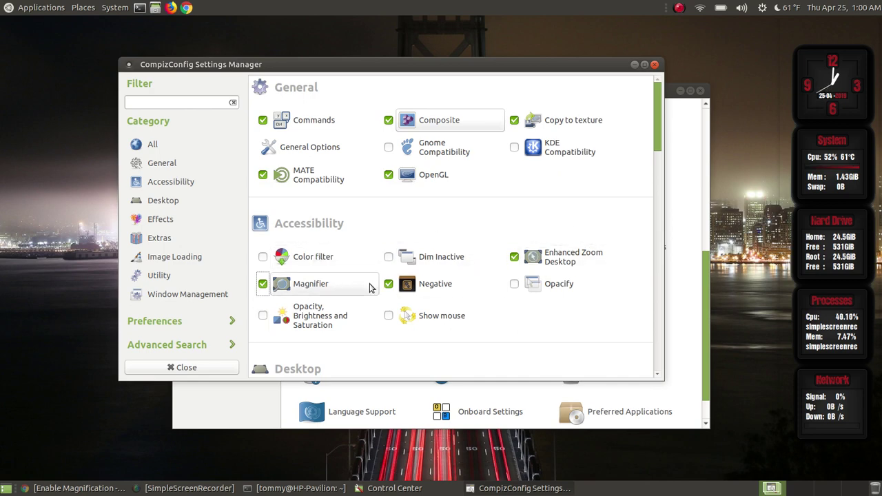
pyautogui.click(307, 285)
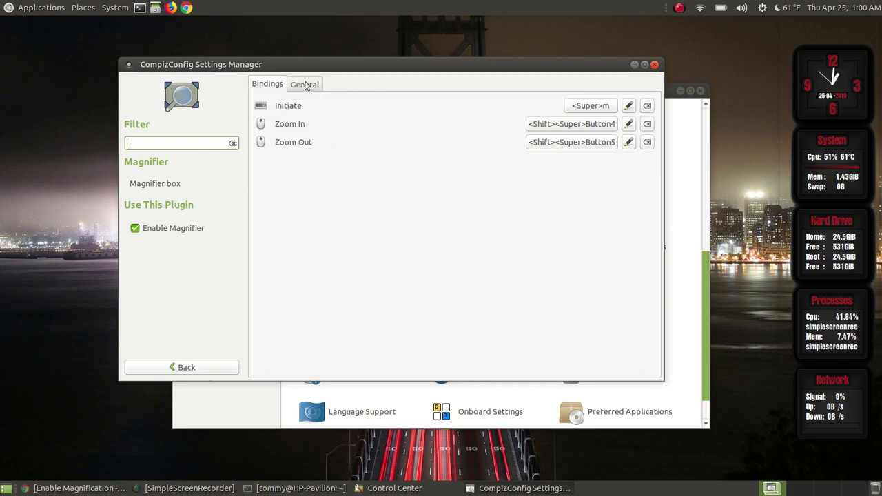
# Inspect the Magnifier's Initiate key binding without changing it, toggle the magnifier box on and off, and return to the plugin list
pyautogui.click(607, 109)
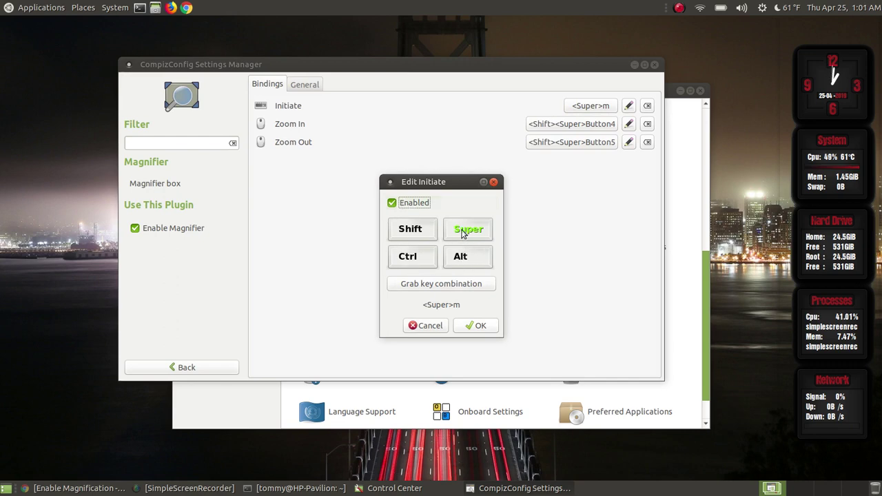
pyautogui.click(494, 181)
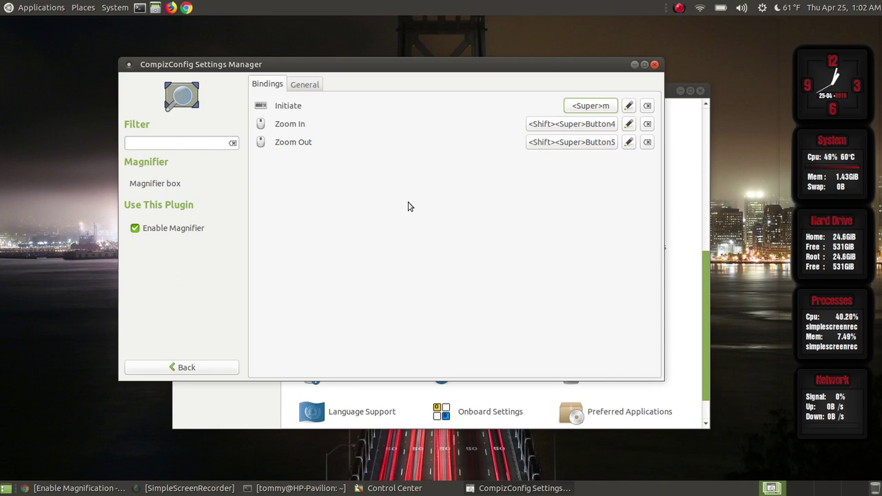
pyautogui.press('super+m')
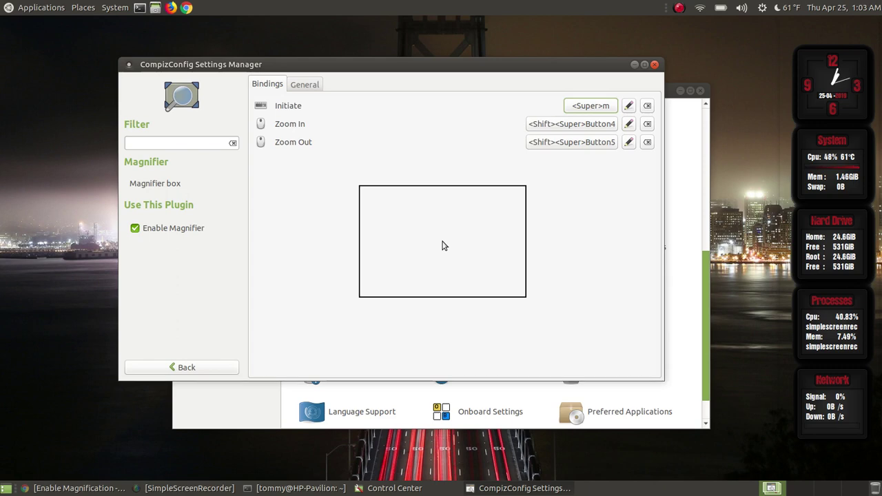
pyautogui.press('super+m')
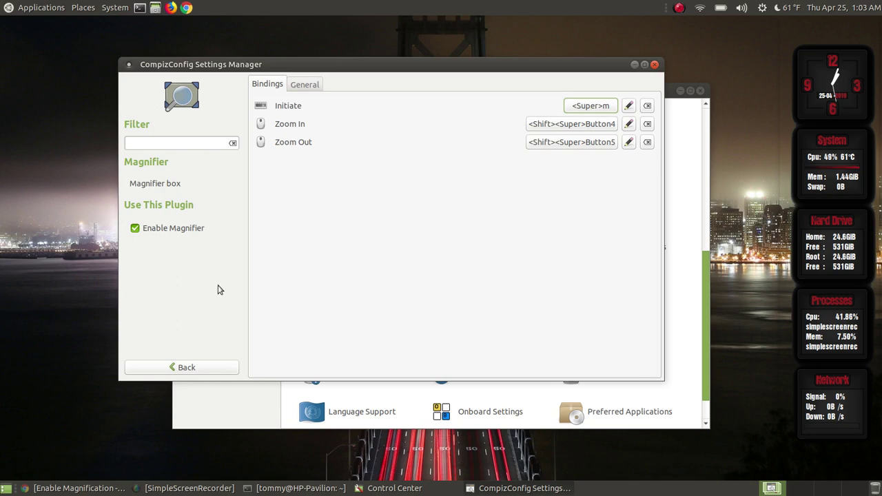
pyautogui.click(182, 369)
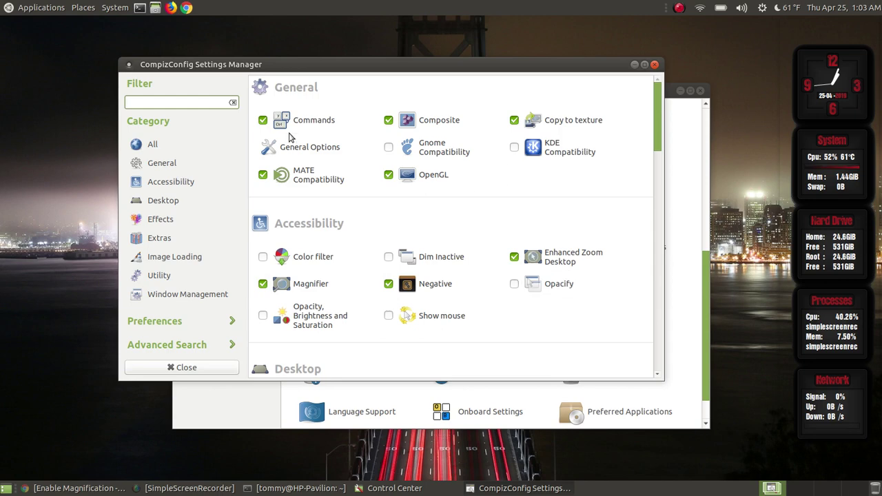
# Open the Enhanced Zoom Desktop settings and enable the Zoom In Key with the binding <Super>Up
pyautogui.click(579, 260)
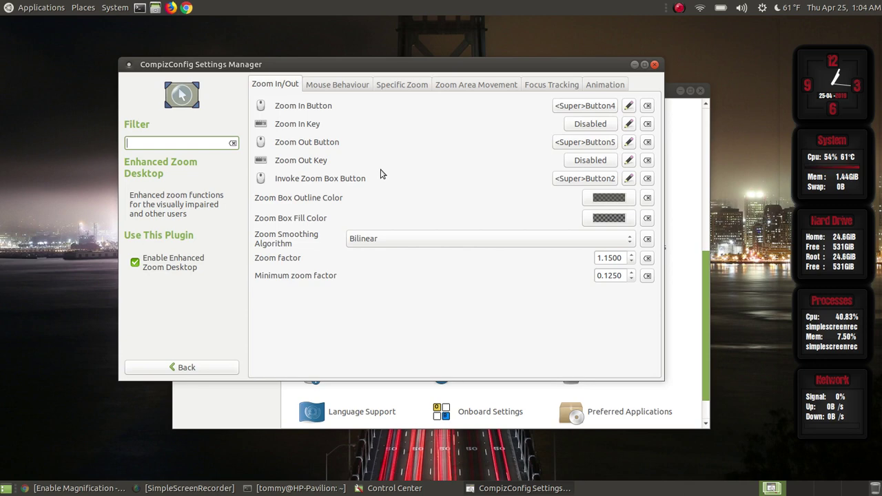
pyautogui.click(590, 125)
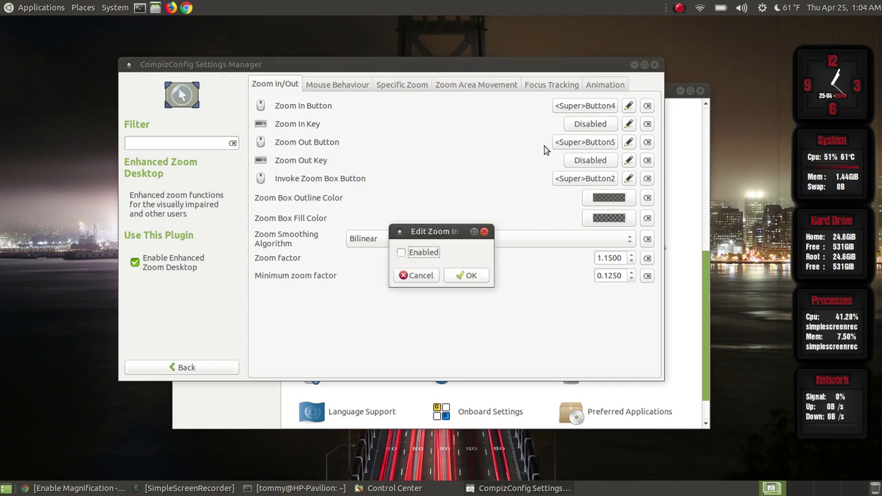
pyautogui.click(402, 254)
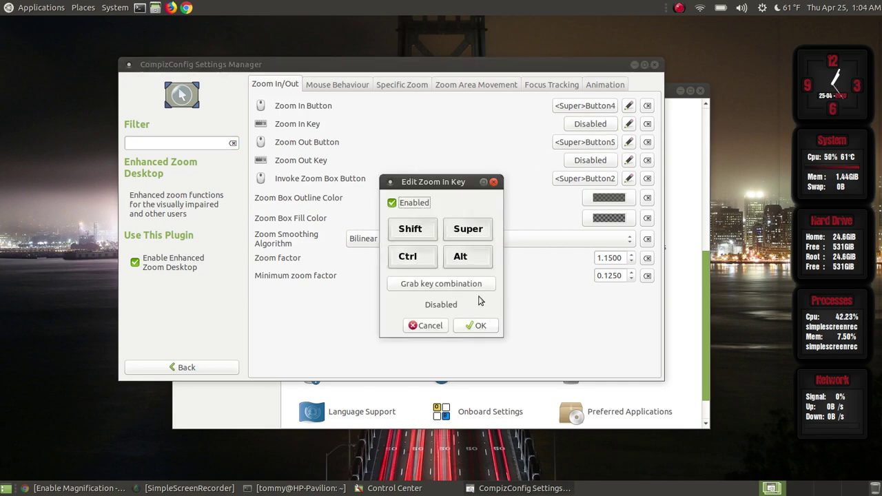
pyautogui.click(475, 236)
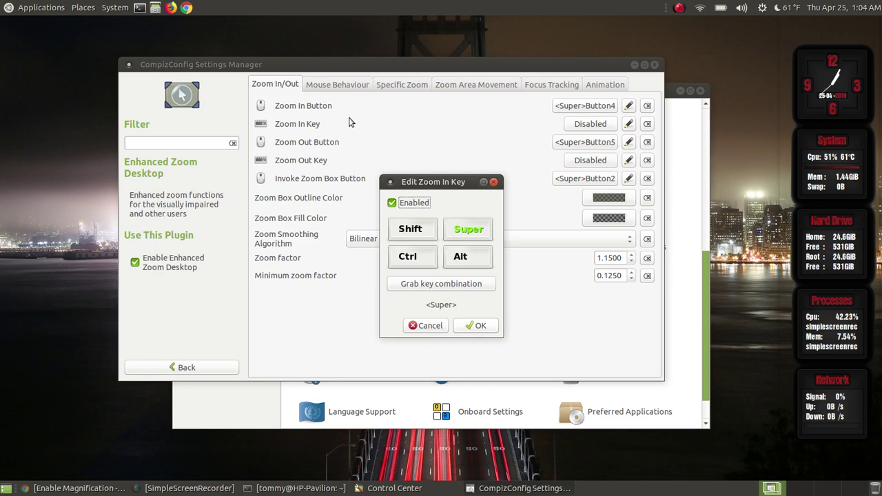
pyautogui.click(440, 285)
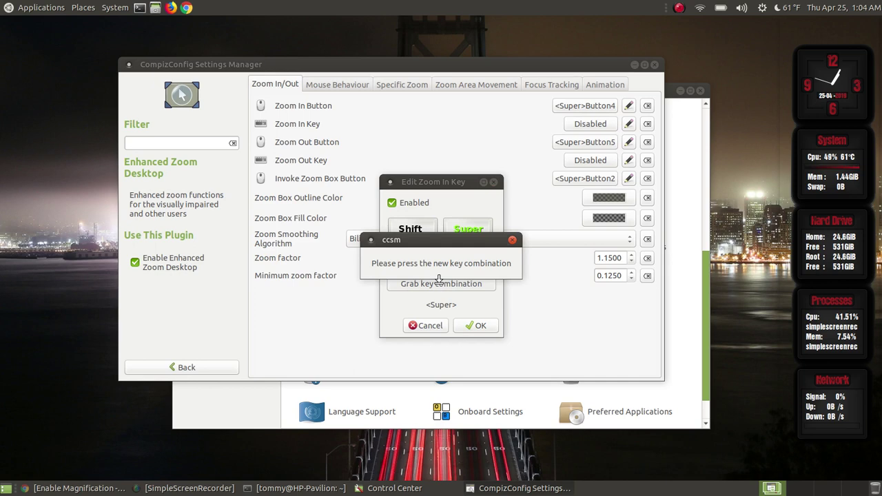
pyautogui.press('super+Up')
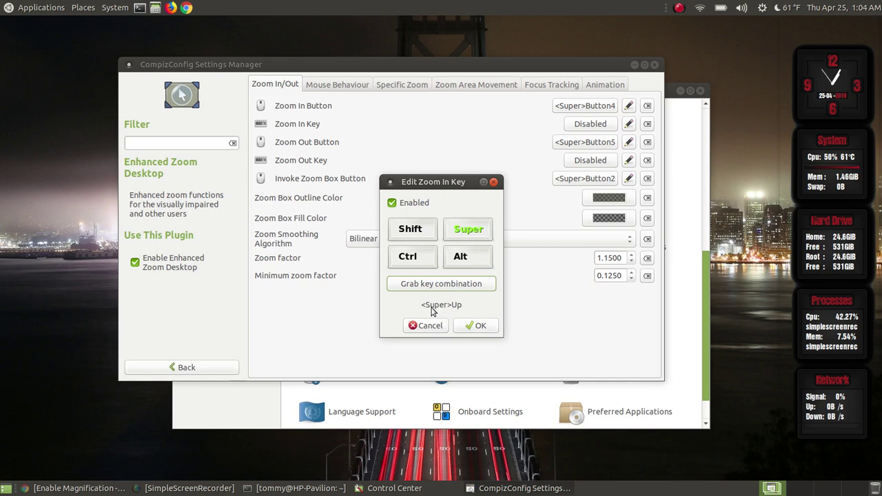
pyautogui.click(476, 325)
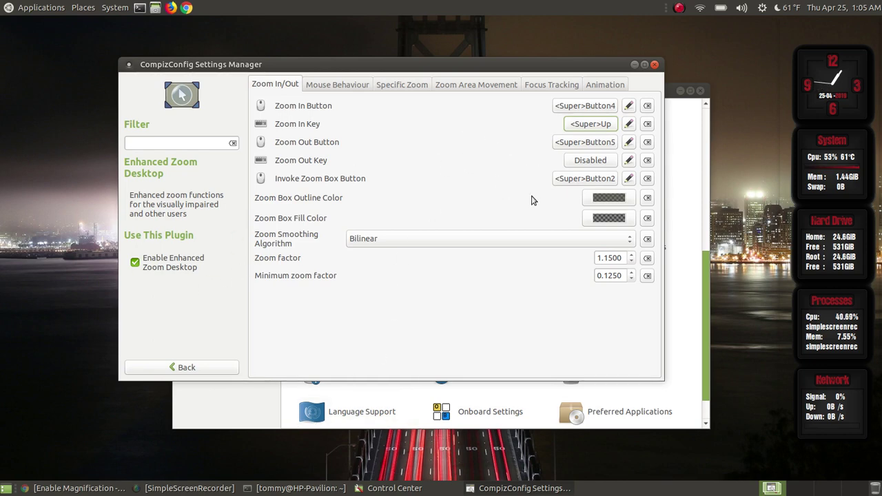
# Disable the Invoke Zoom Box Button binding of Enhanced Zoom Desktop
pyautogui.click(577, 180)
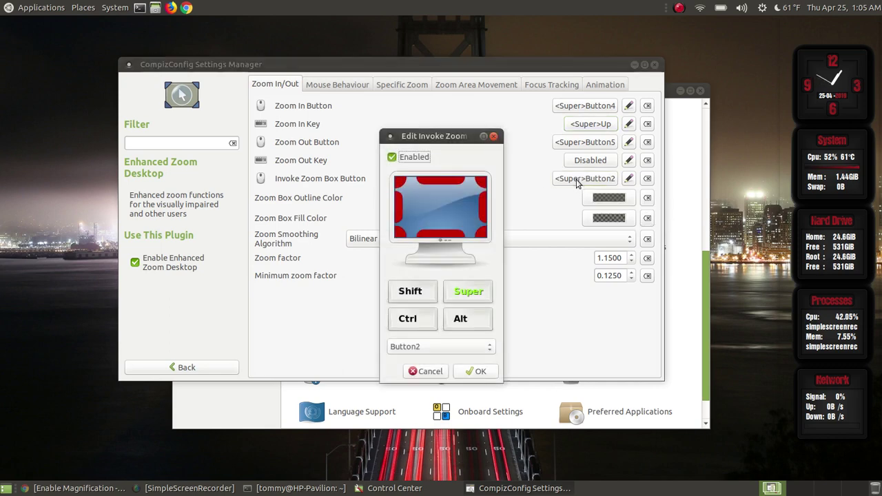
pyautogui.click(390, 155)
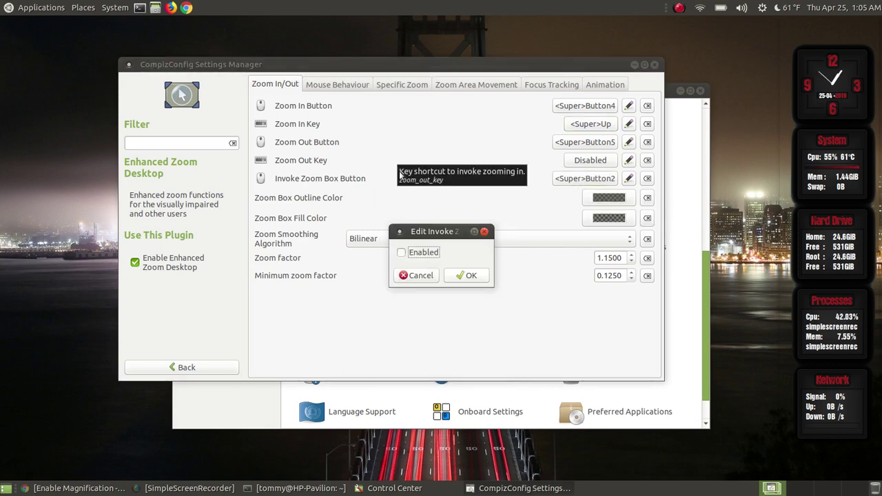
pyautogui.click(461, 276)
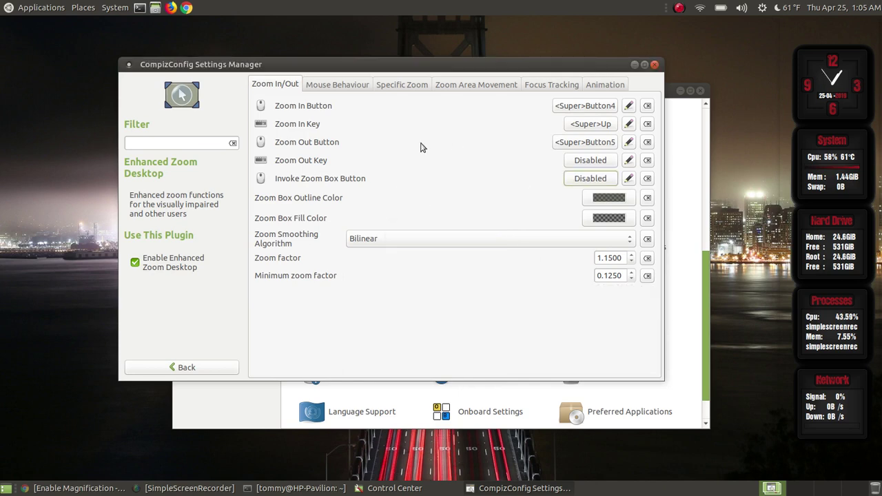
# Enable the Zoom Out Key of Enhanced Zoom Desktop with the binding <Super>Down
pyautogui.click(597, 166)
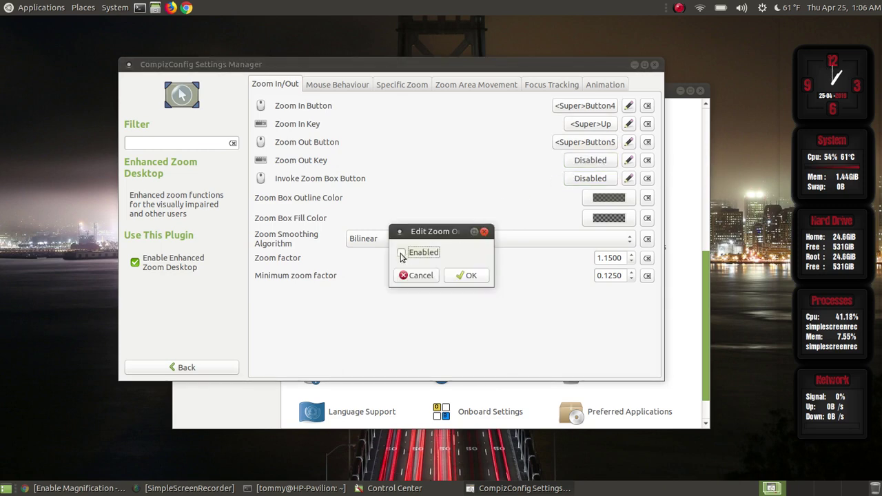
pyautogui.click(402, 253)
pyautogui.click(474, 232)
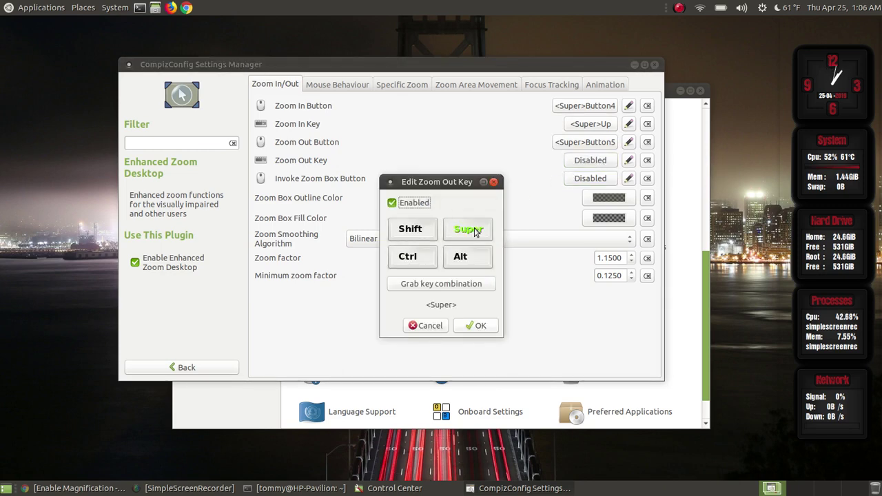
pyautogui.click(440, 284)
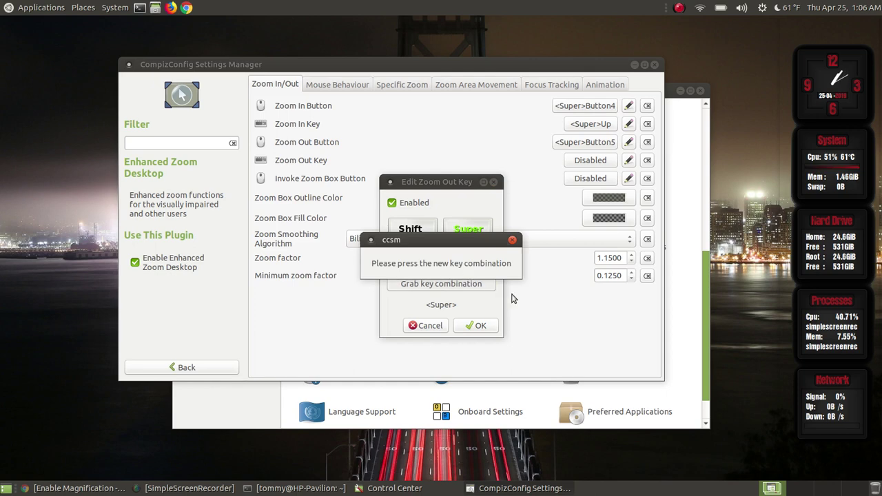
pyautogui.press('super+Down')
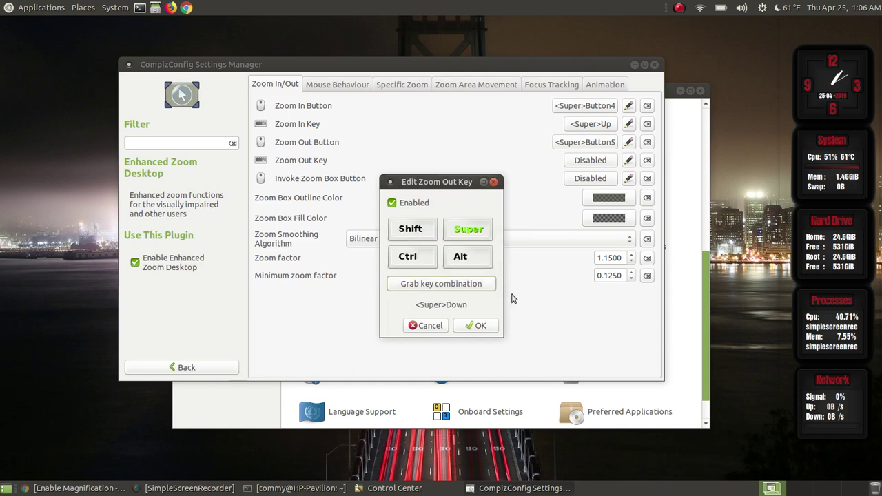
pyautogui.click(475, 326)
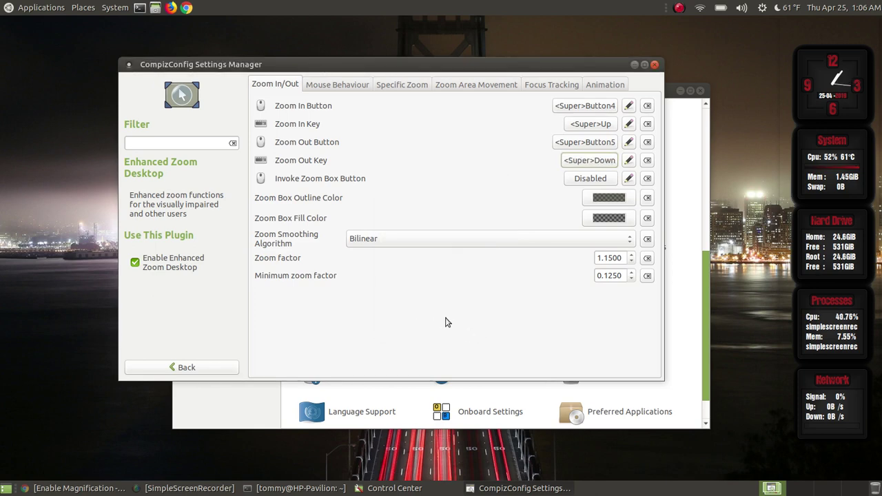
# Reposition the settings manager window and test the desktop zoom by magnifying the screen and restoring it to normal size
pyautogui.moveTo(342, 60); pyautogui.dragTo(392, 87)
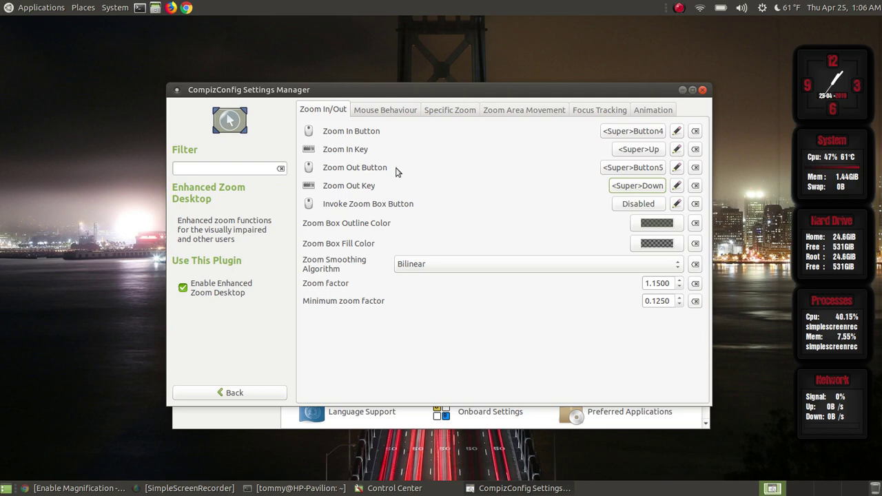
pyautogui.scroll(6, 431, 199)
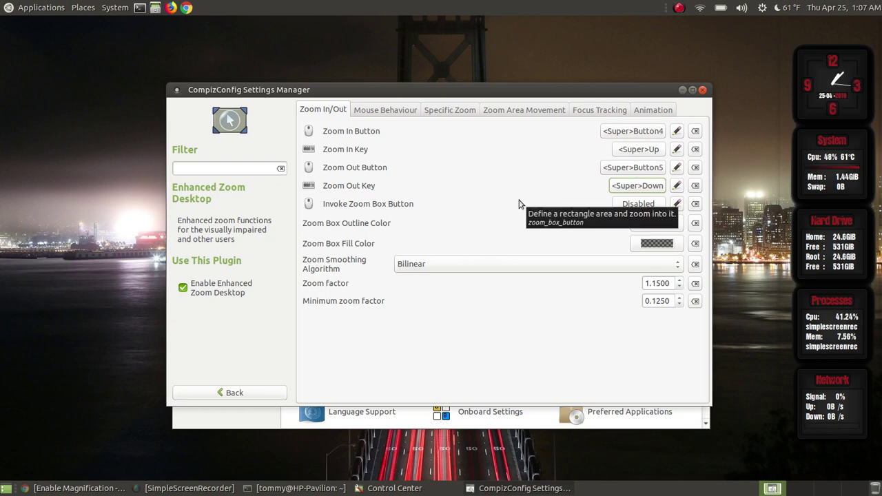
pyautogui.keyDown('super'); pyautogui.scroll(6, 520, 204); pyautogui.keyUp('super')
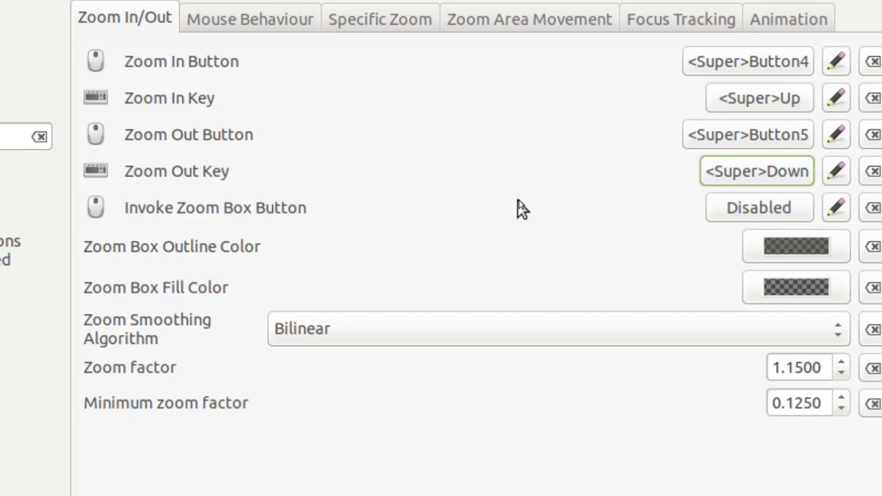
pyautogui.keyDown('super'); pyautogui.scroll(-6, 518, 200); pyautogui.keyUp('super')
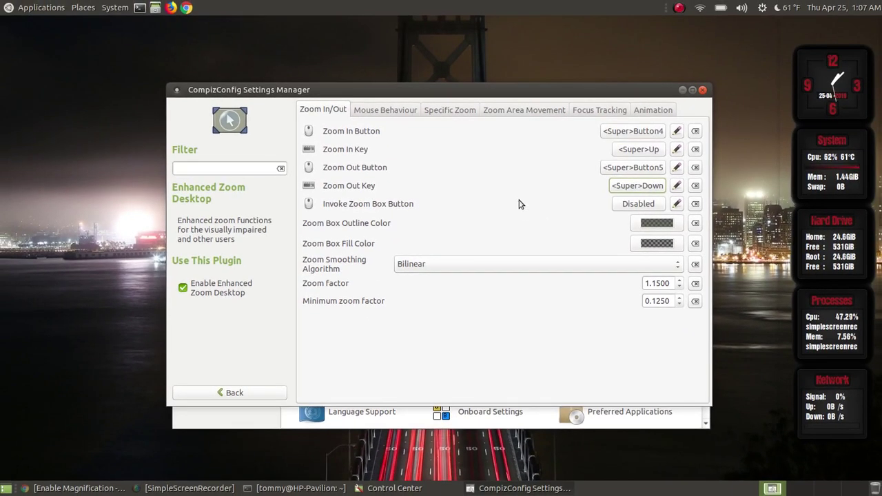
# Leave the Enhanced Zoom Desktop settings and close both the settings manager and the Control Center
pyautogui.click(231, 392)
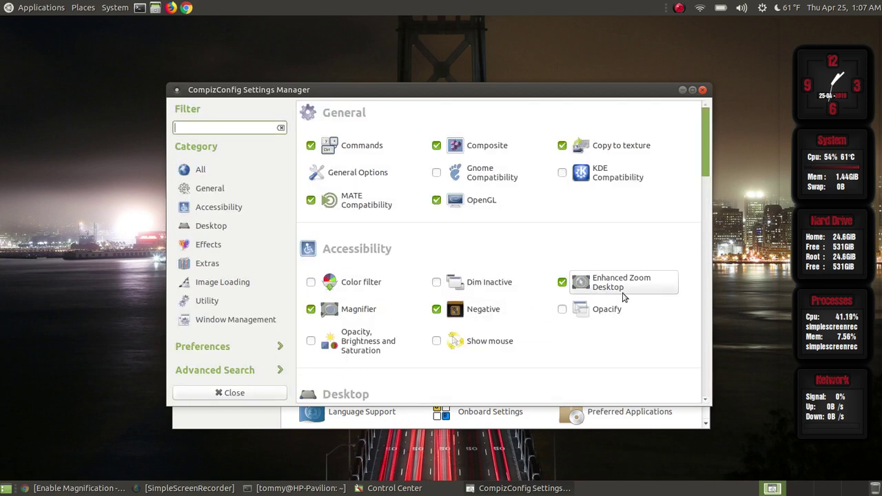
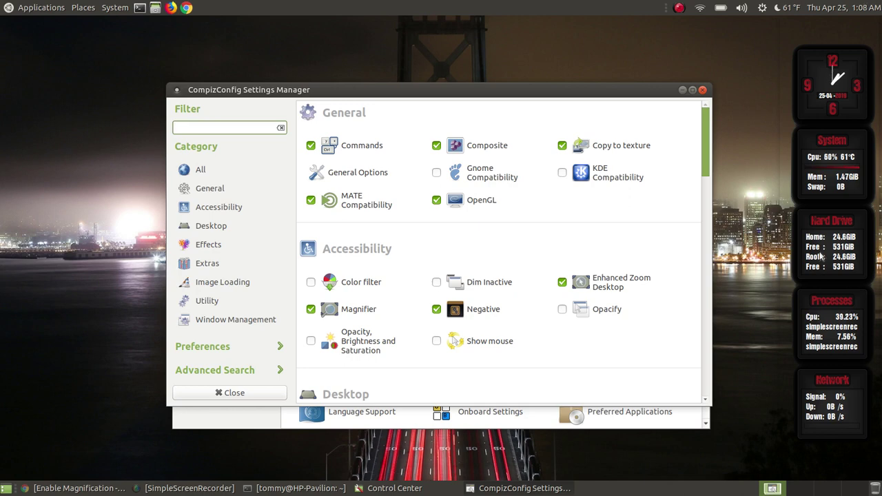
pyautogui.scroll(5, 820, 256)
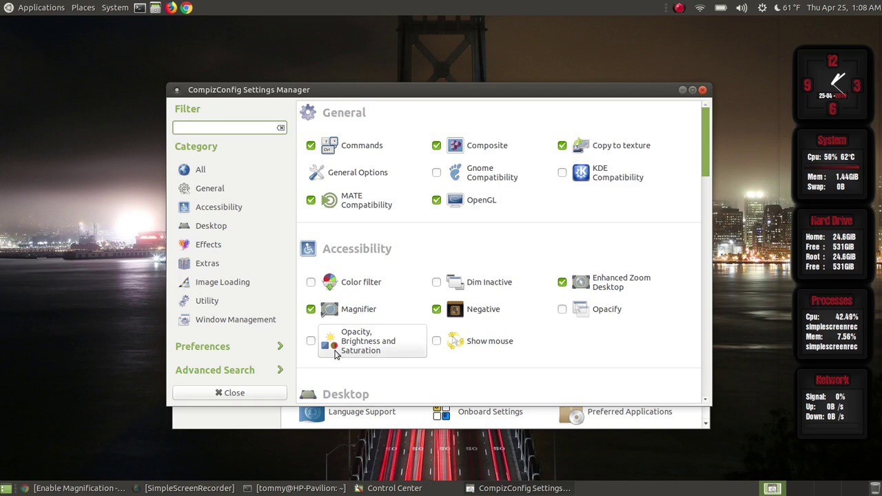
pyautogui.click(240, 393)
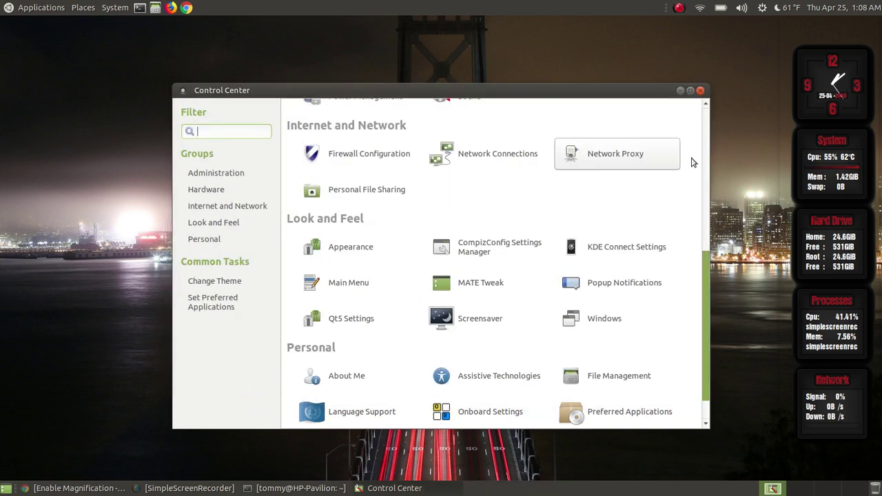
pyautogui.click(700, 90)
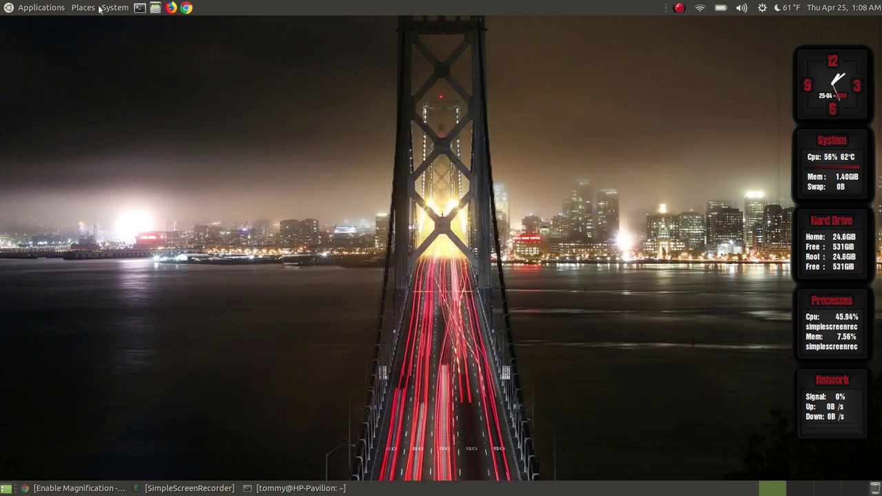